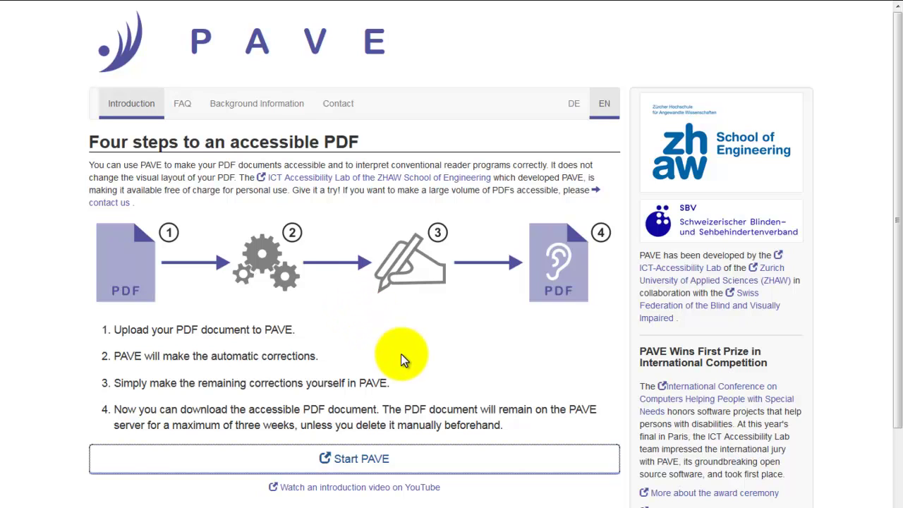
Step: Start PAVE and upload simple_tutorial_2_en.pdf for checking
left_click(375, 462)
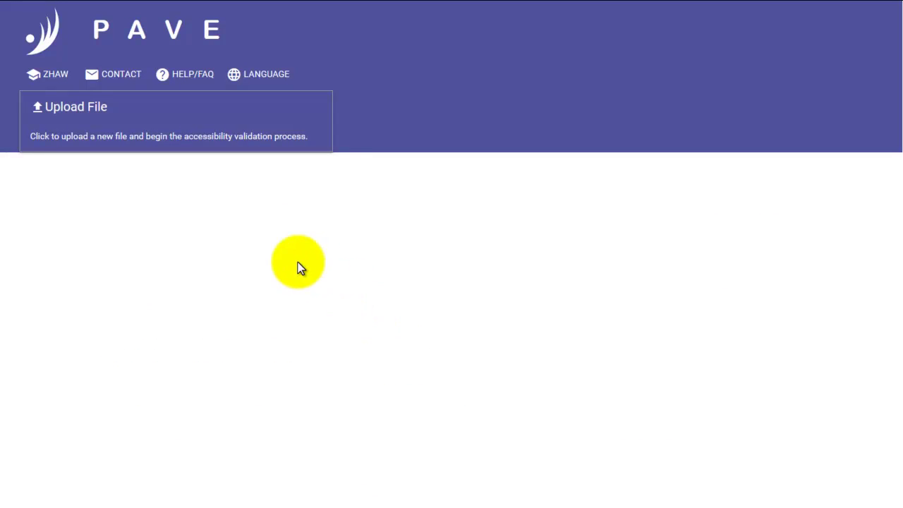
left_click(94, 106)
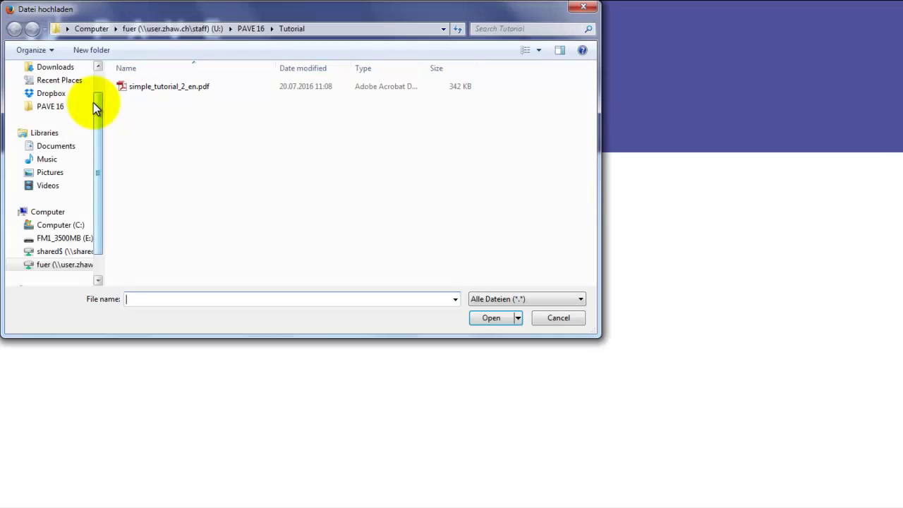
left_click(184, 88)
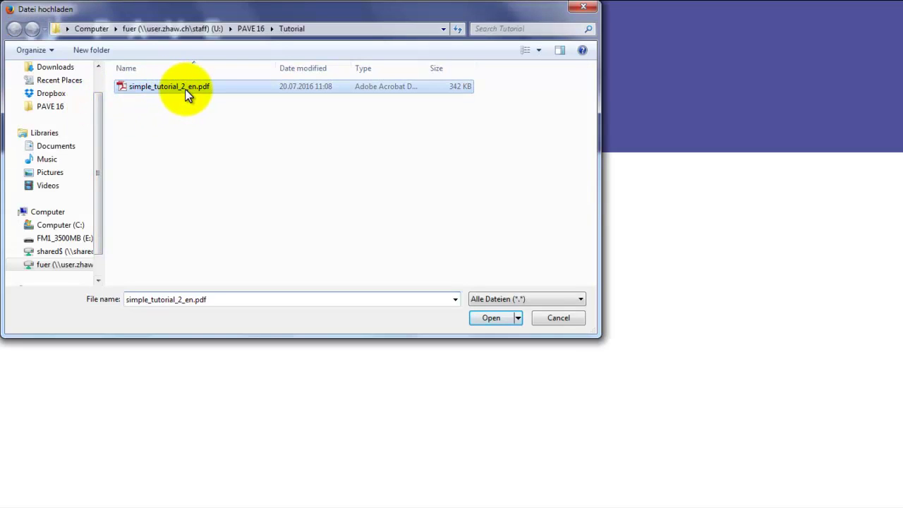
left_click(492, 317)
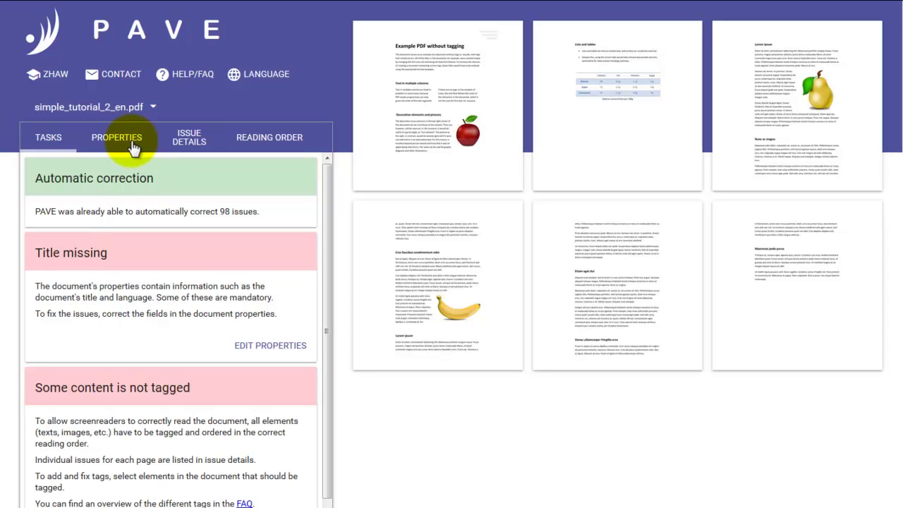
Step: In the document properties, enter the title 'Example PDF' and choose English (en) as language
left_click(254, 346)
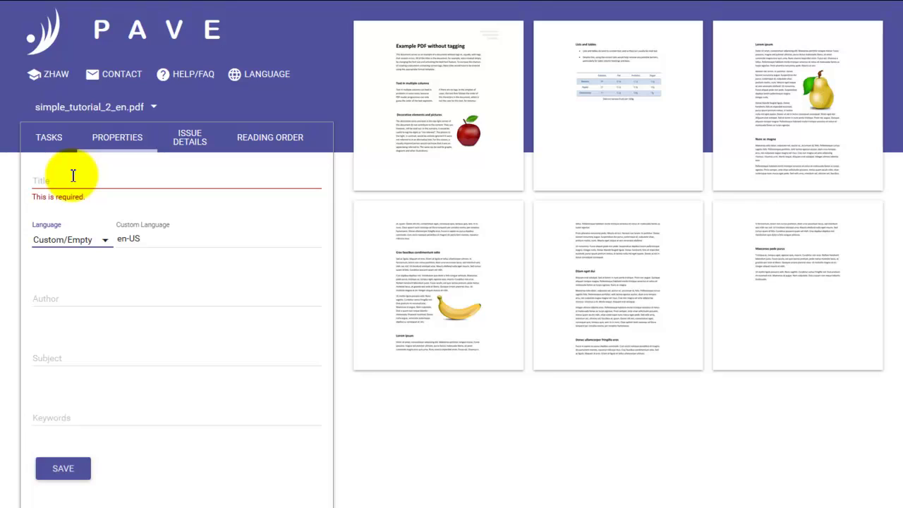
left_click(73, 174)
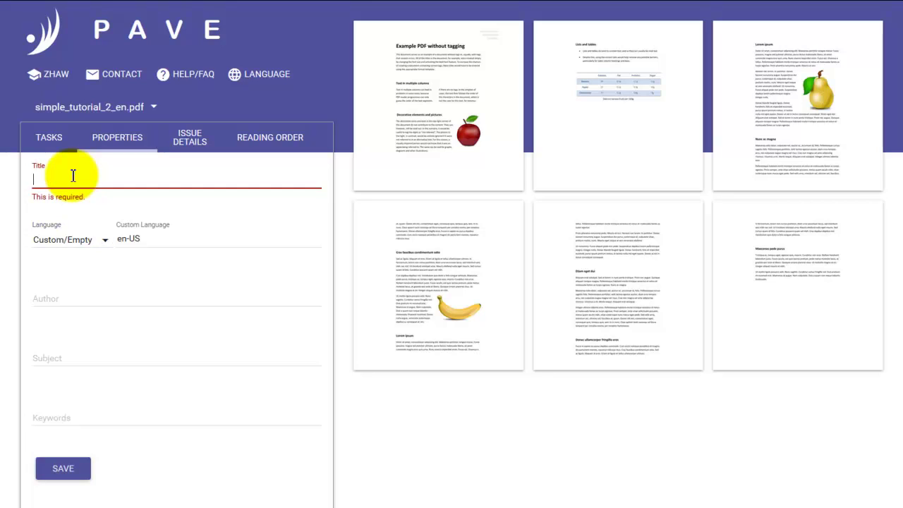
type("Ex")
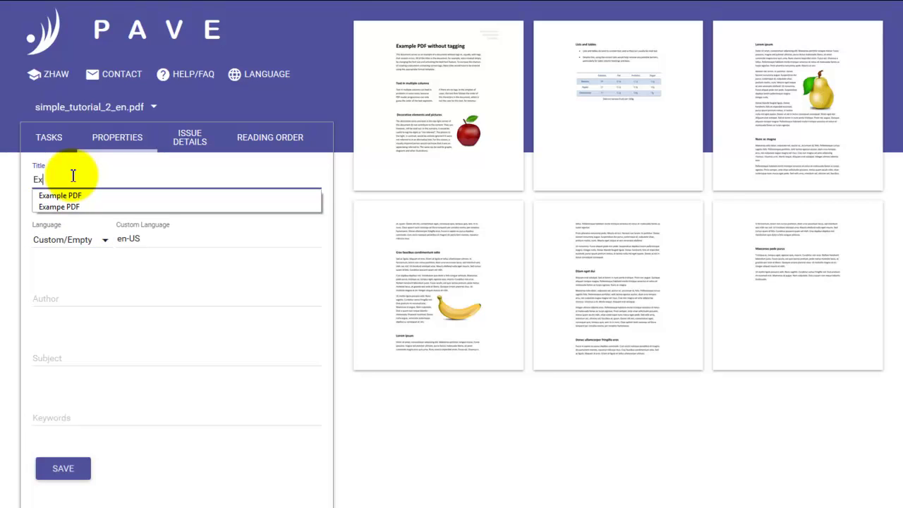
type("ample ")
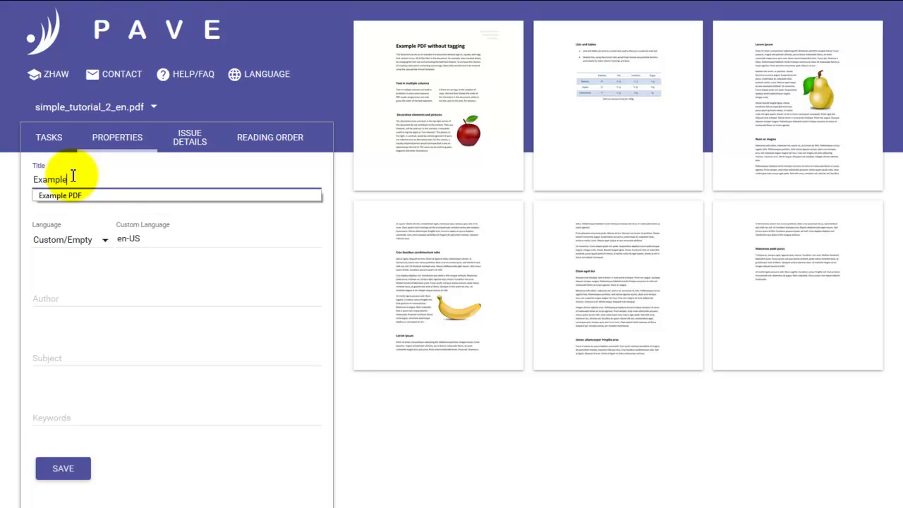
type("PDF")
left_click(79, 194)
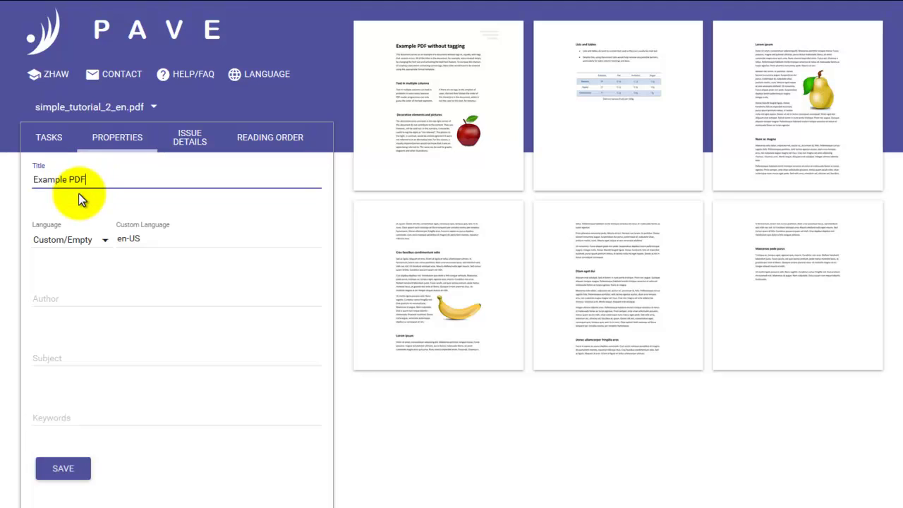
left_click(104, 248)
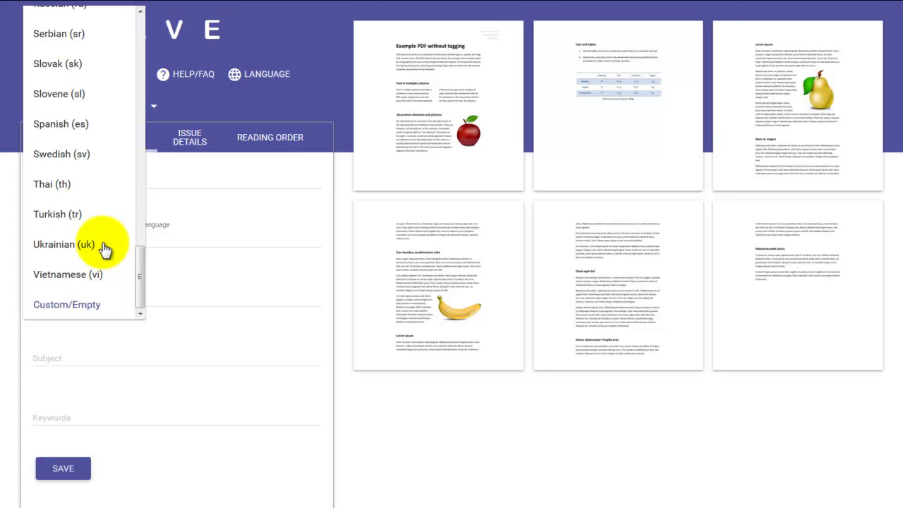
scroll(95, 240, "up", 3)
scroll(97, 238, "up", 8)
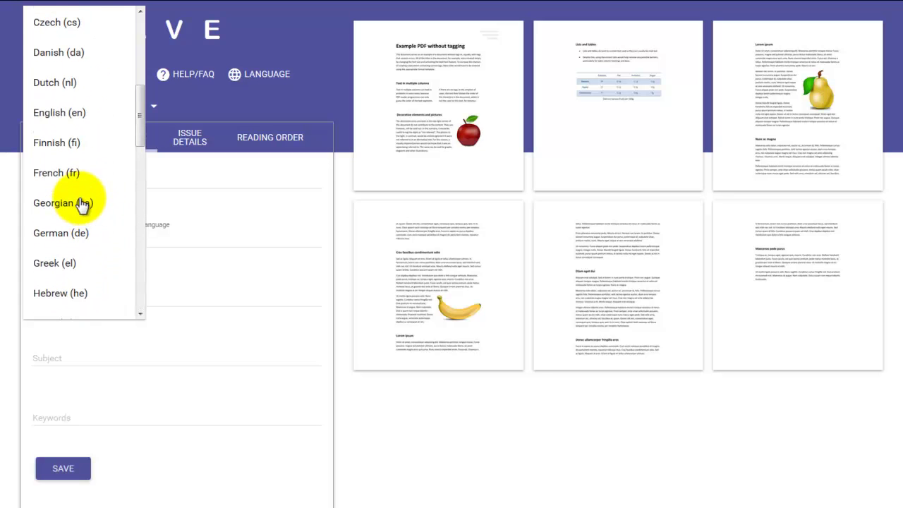
left_click(71, 115)
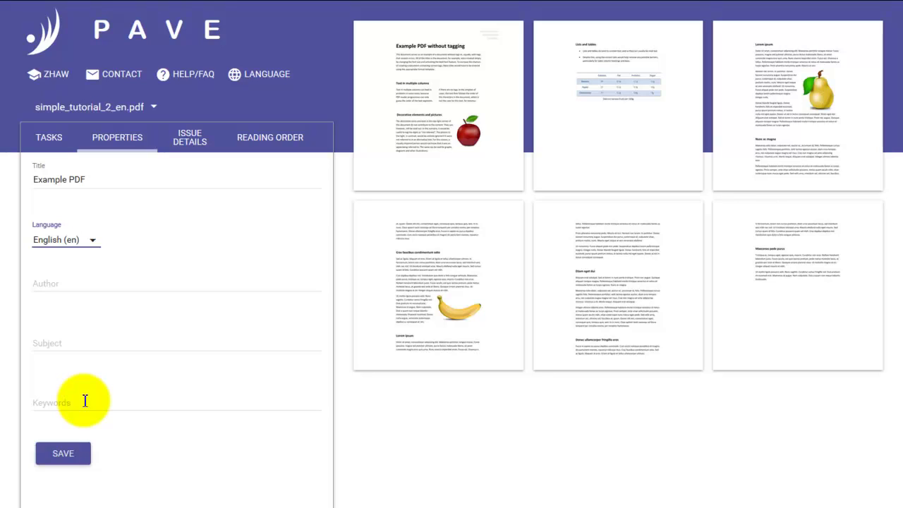
Step: Save the properties and list the remaining issues per page, checking page 1's untagged content
left_click(68, 455)
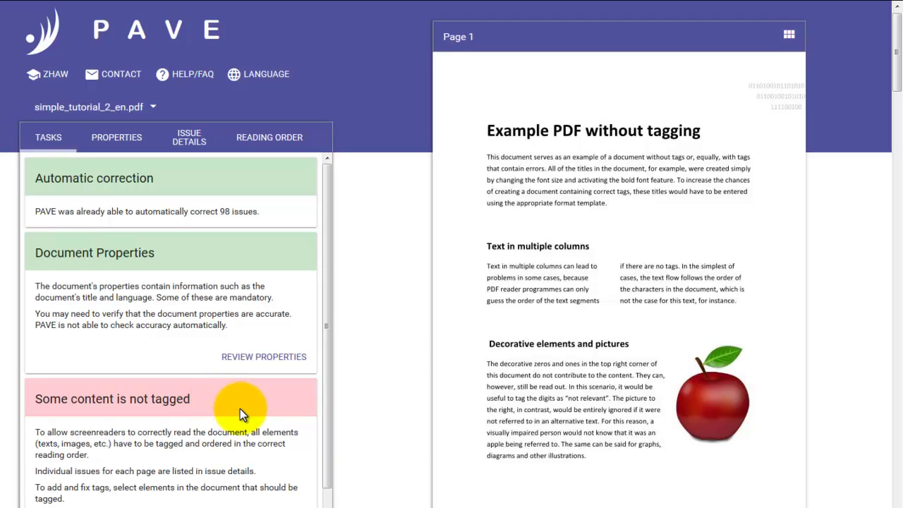
scroll(240, 408, "down", 3)
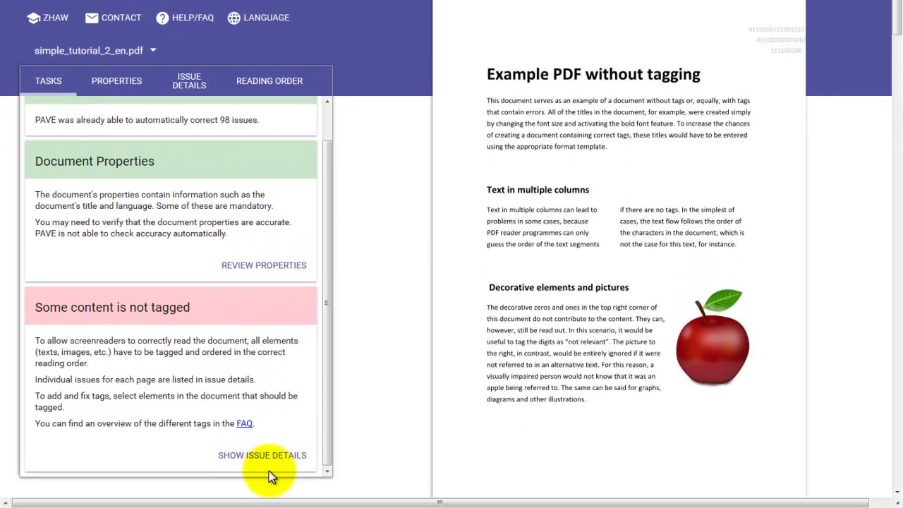
left_click(264, 457)
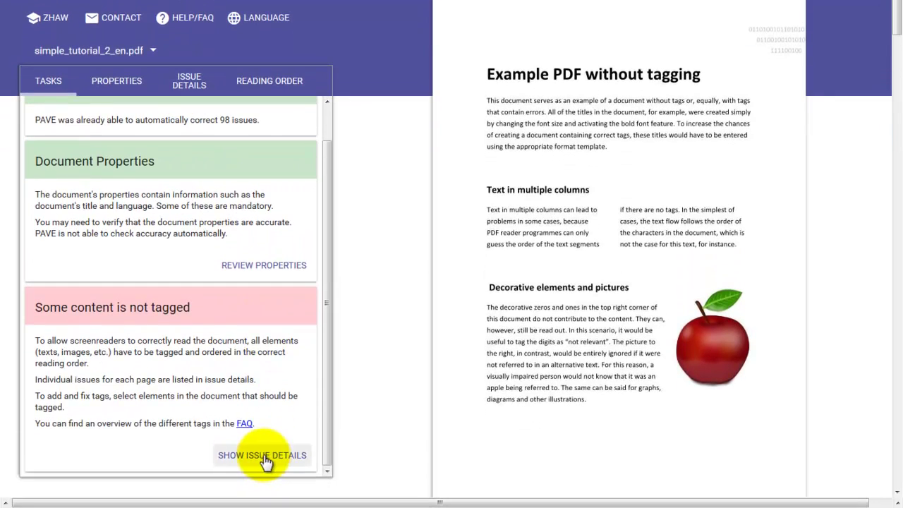
scroll(237, 292, "up", 1)
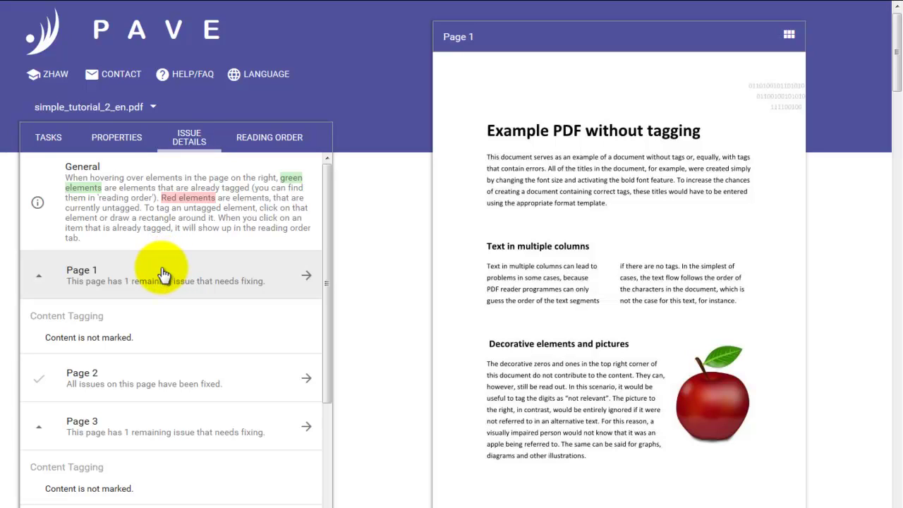
left_click(163, 274)
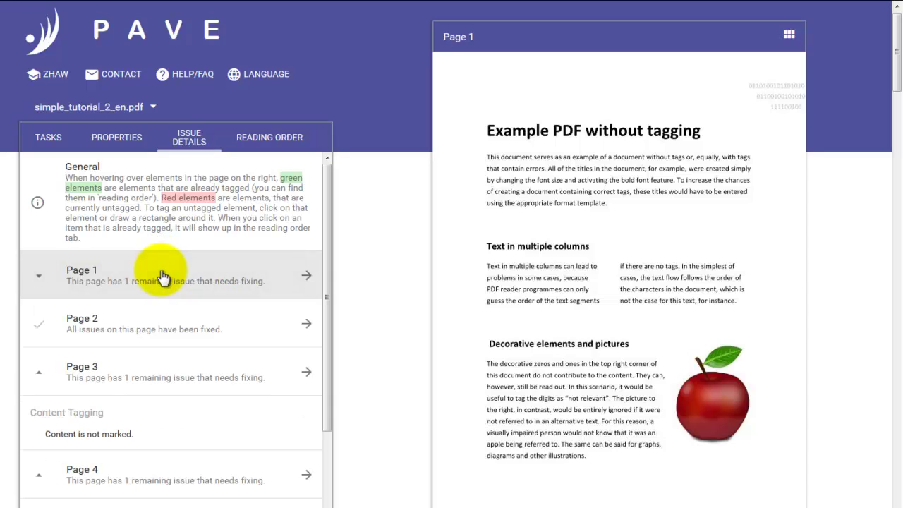
left_click(162, 275)
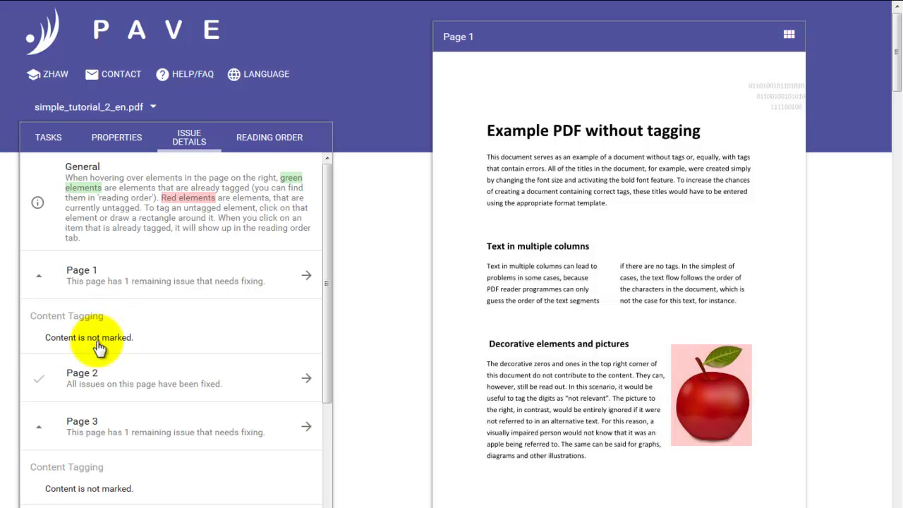
Step: Switch to the Reading Order tab to list page 1's tagged elements
left_click(265, 142)
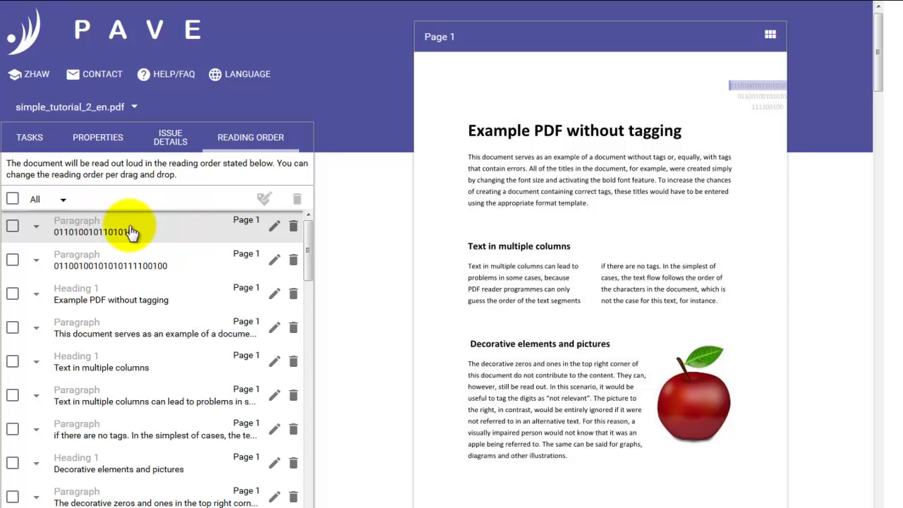
Step: Retag both binary-digit paragraph rows on page 1 as Not relevant
left_click(12, 227)
left_click(14, 261)
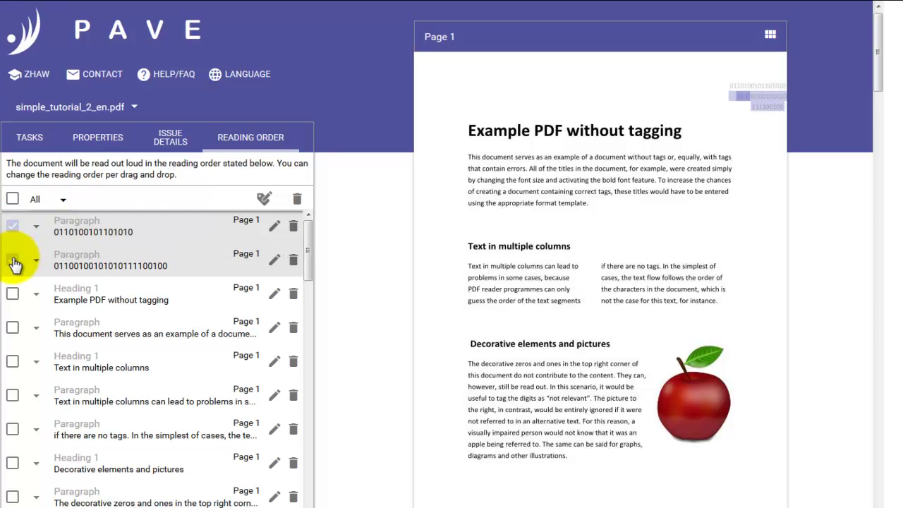
left_click(263, 205)
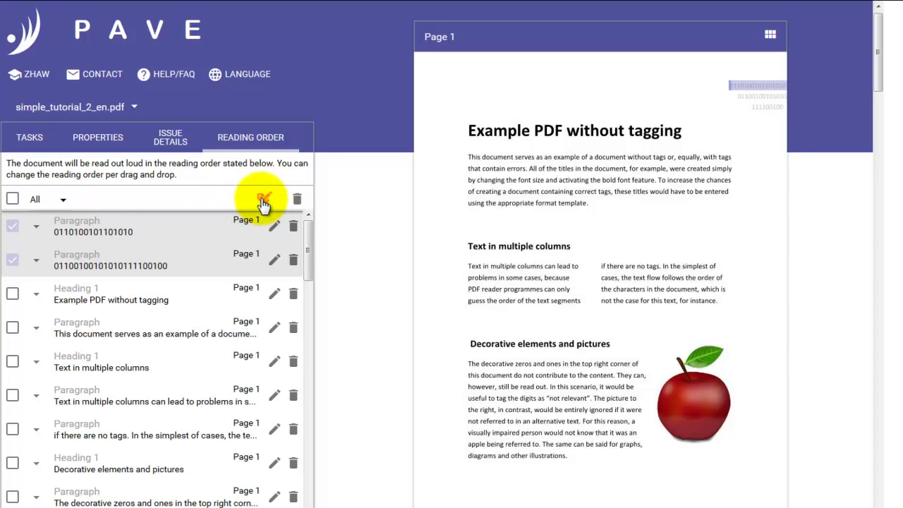
left_click(263, 203)
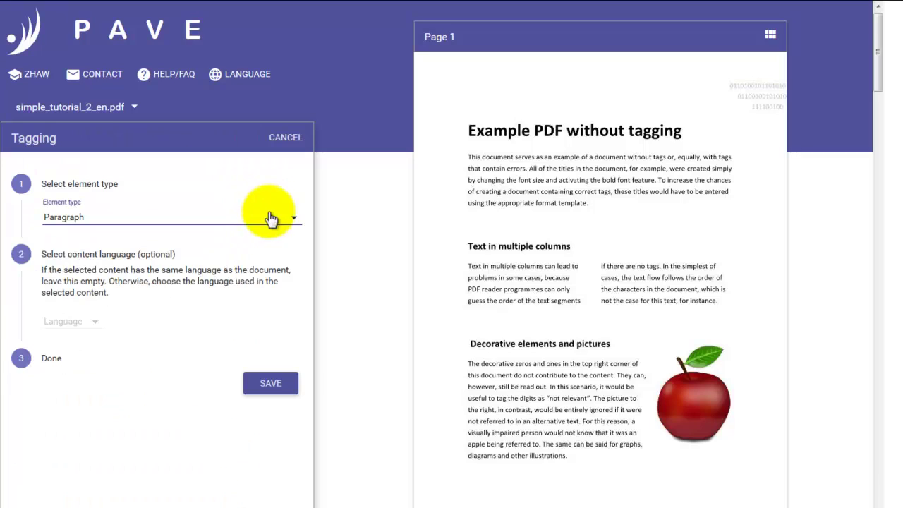
left_click(293, 223)
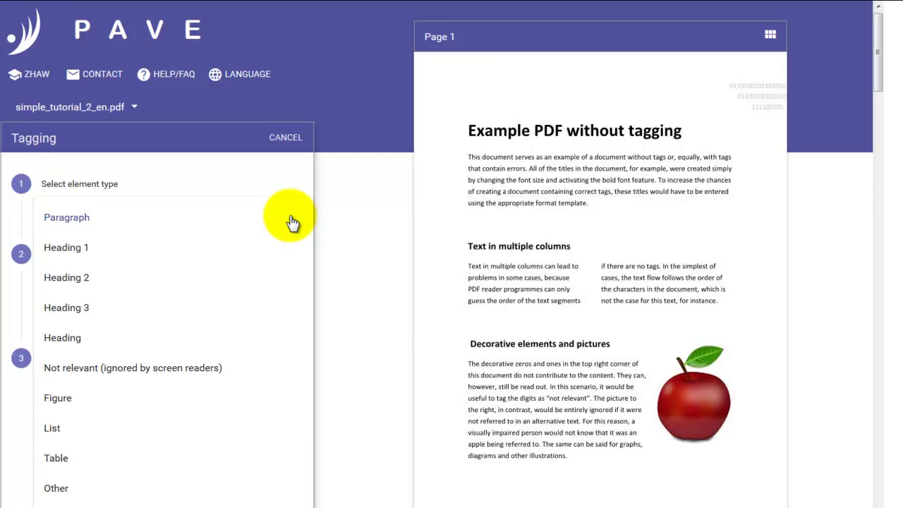
left_click(103, 372)
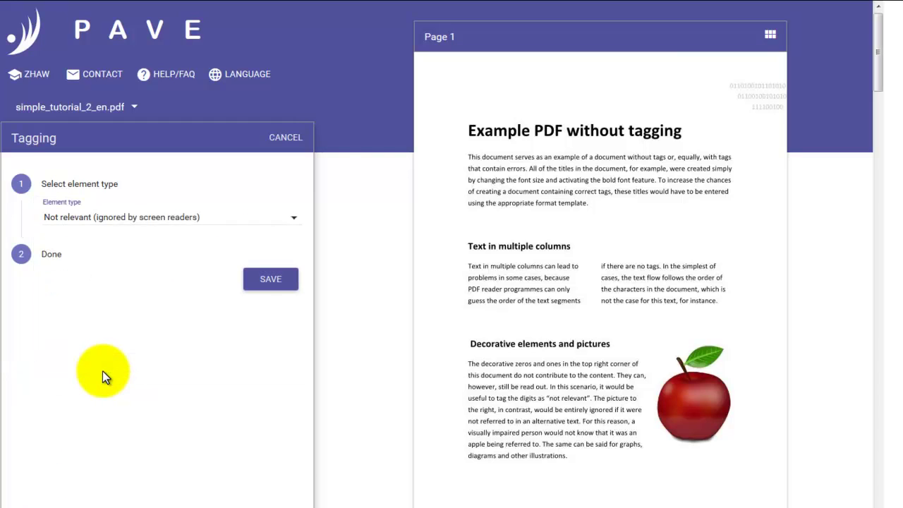
left_click(275, 283)
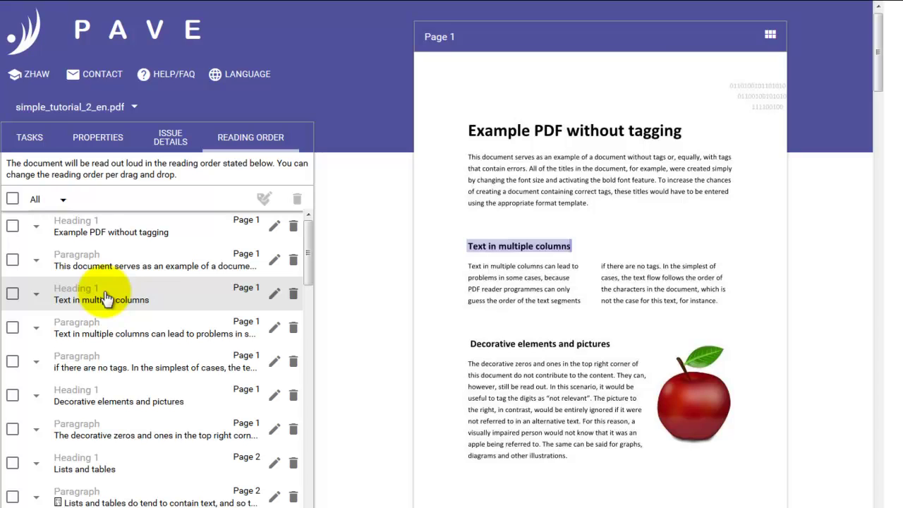
Step: Tick the Text in multiple columns, Decorative elements and pictures, Lists and tables, and Lorem ipsum headings
left_click(11, 295)
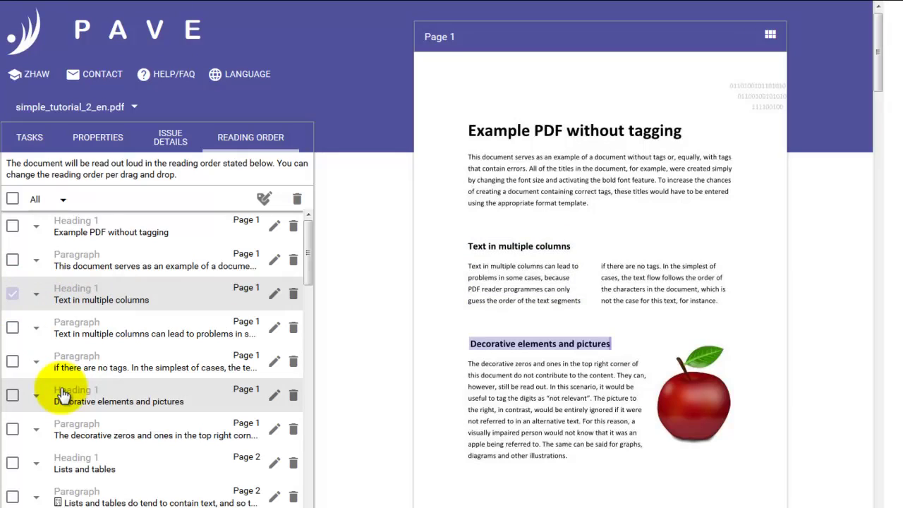
left_click(14, 397)
scroll(37, 399, "down", 1)
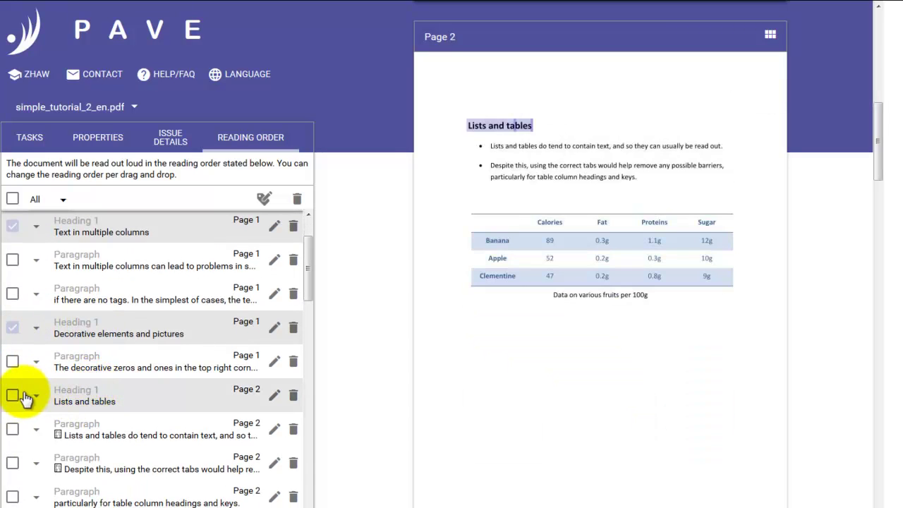
left_click(13, 398)
scroll(91, 400, "down", 3)
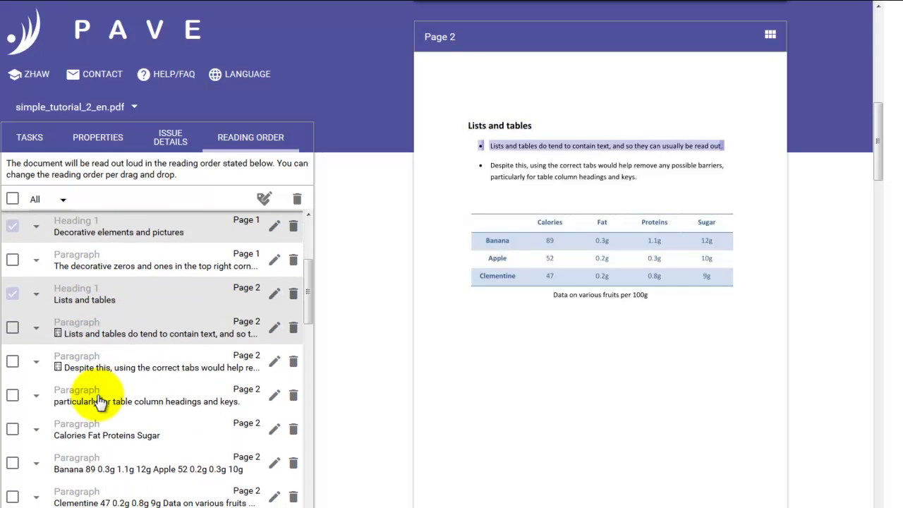
scroll(84, 416, "down", 2)
left_click(11, 464)
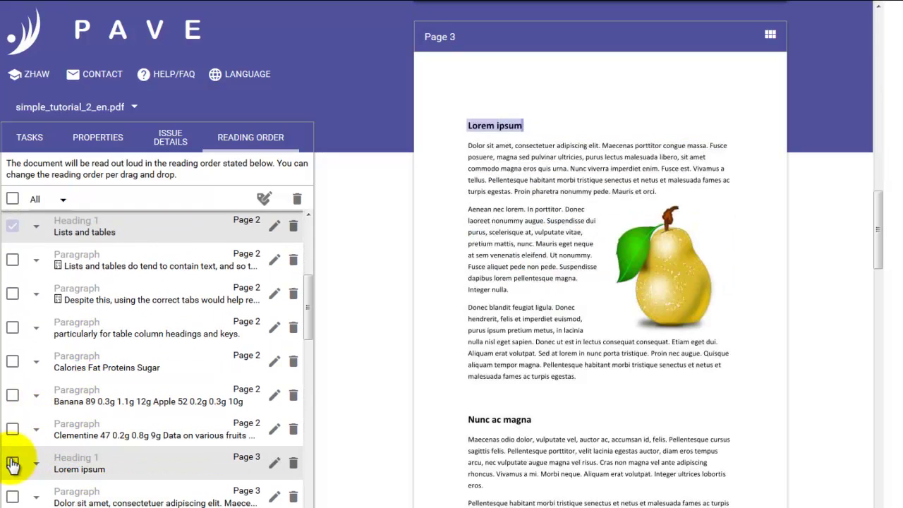
scroll(125, 457, "up", 7)
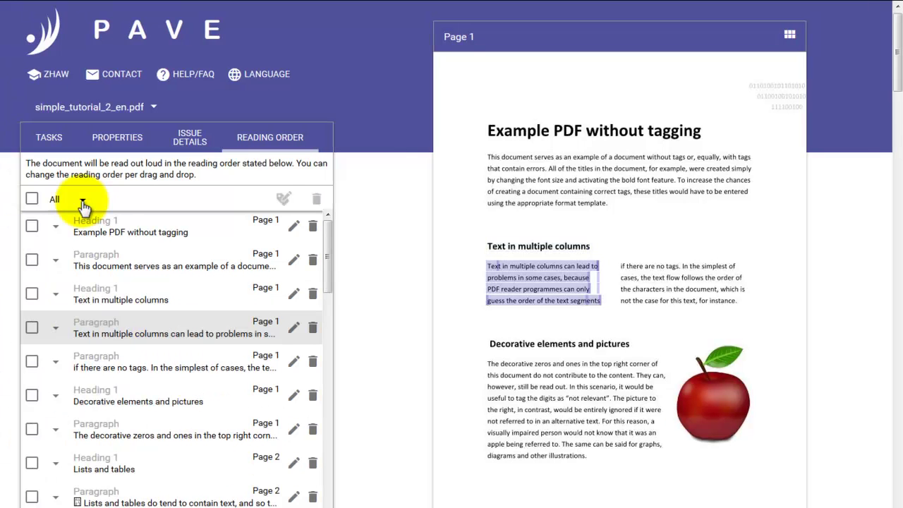
Step: Filter the reading order to show only Heading 1 entries
left_click(83, 203)
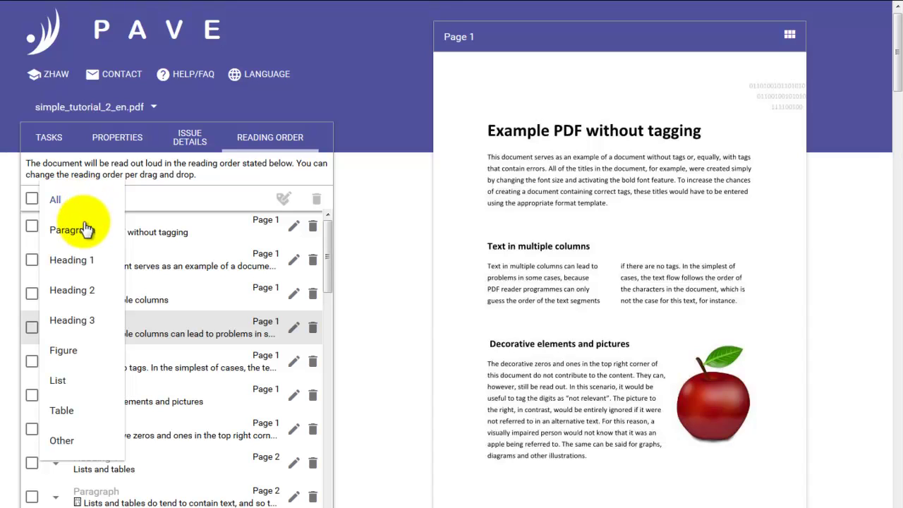
left_click(86, 261)
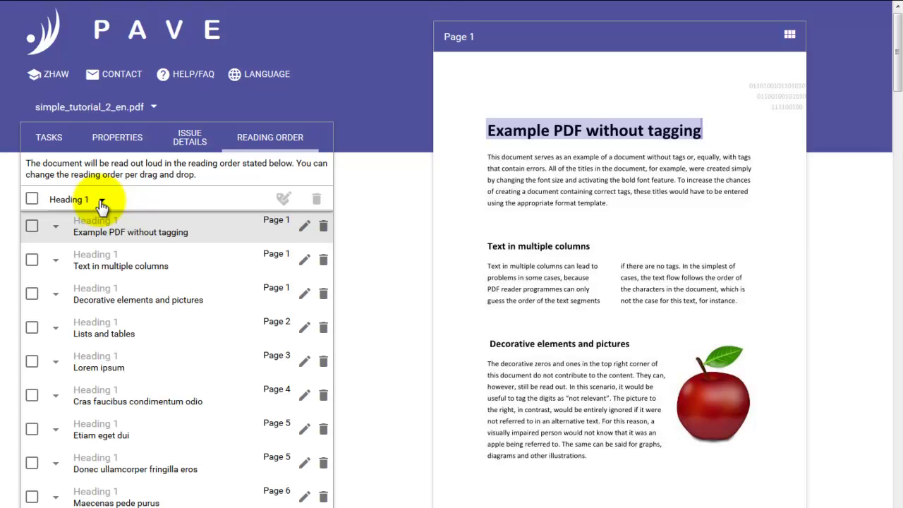
key("2")
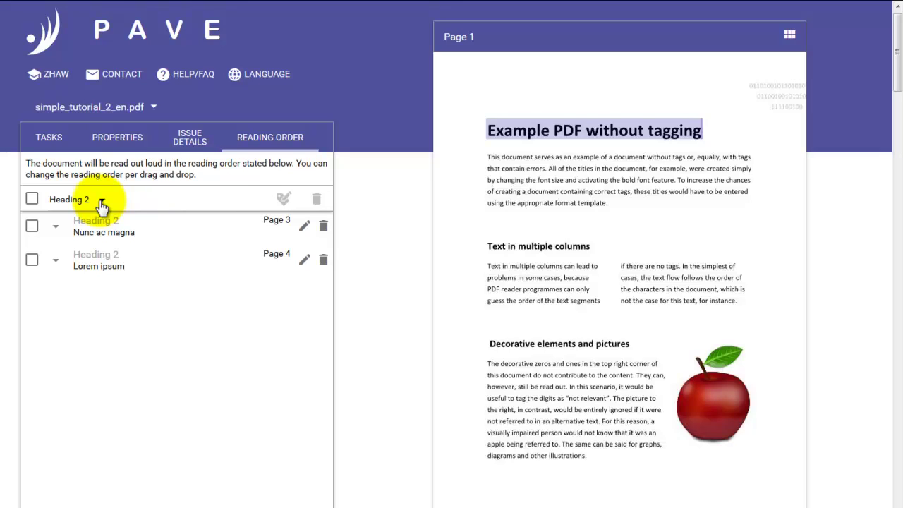
key("1")
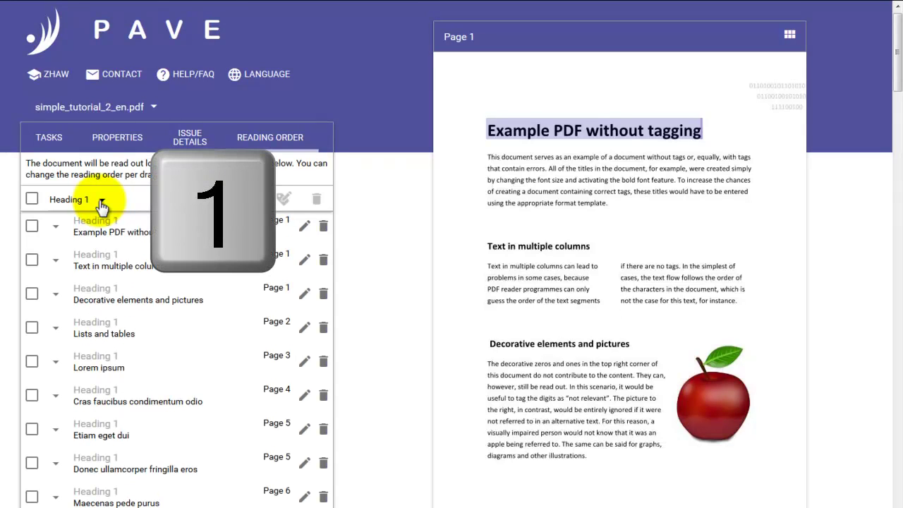
Step: Retag all Heading 1 entries except the document title as Heading 2, then show all types again
left_click(31, 201)
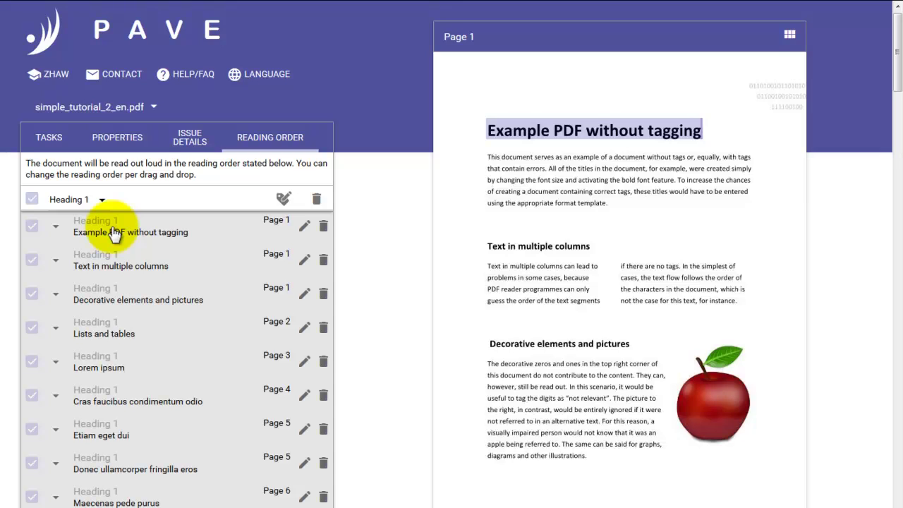
left_click(31, 227)
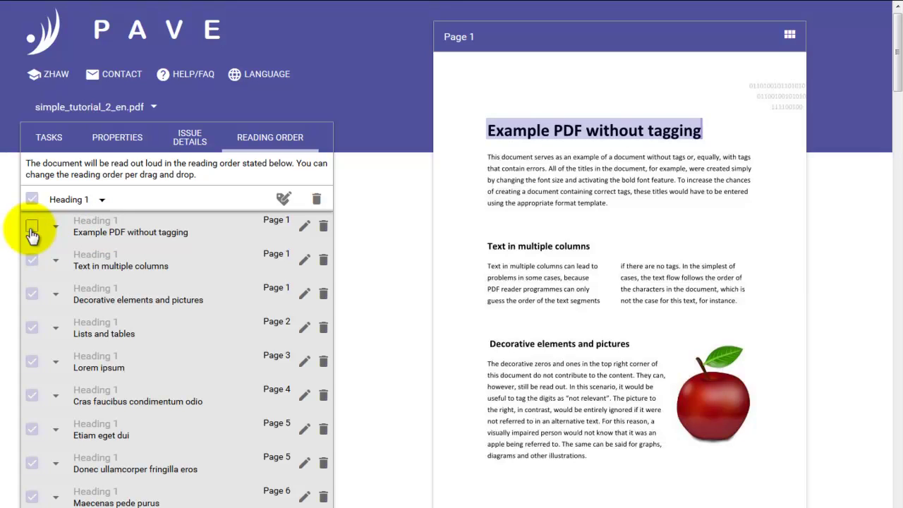
left_click(284, 201)
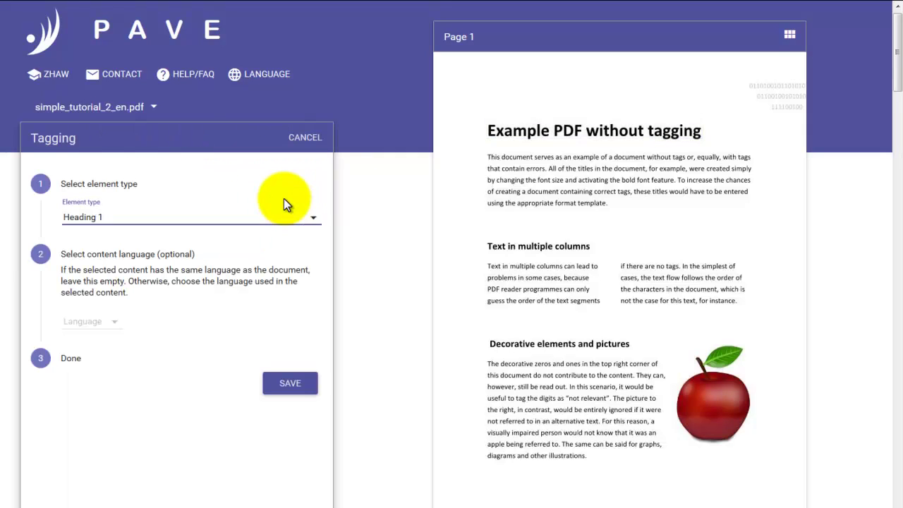
left_click(310, 223)
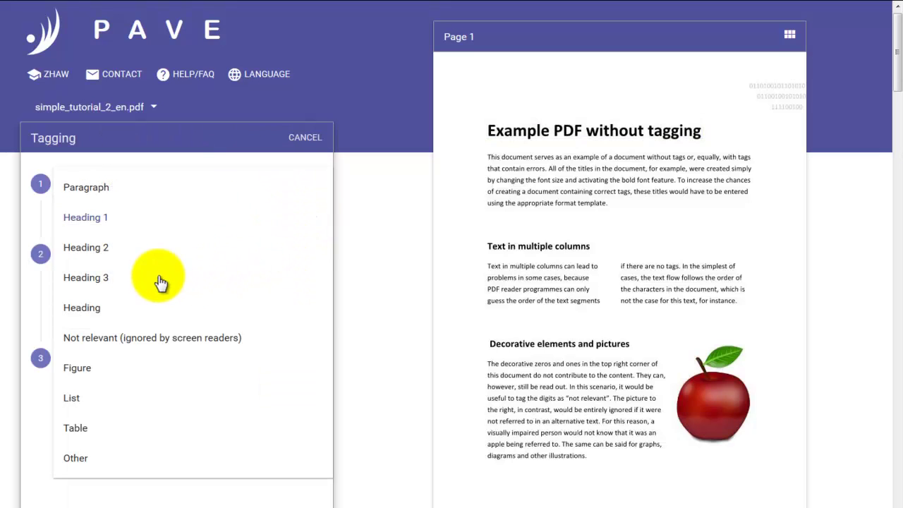
left_click(105, 250)
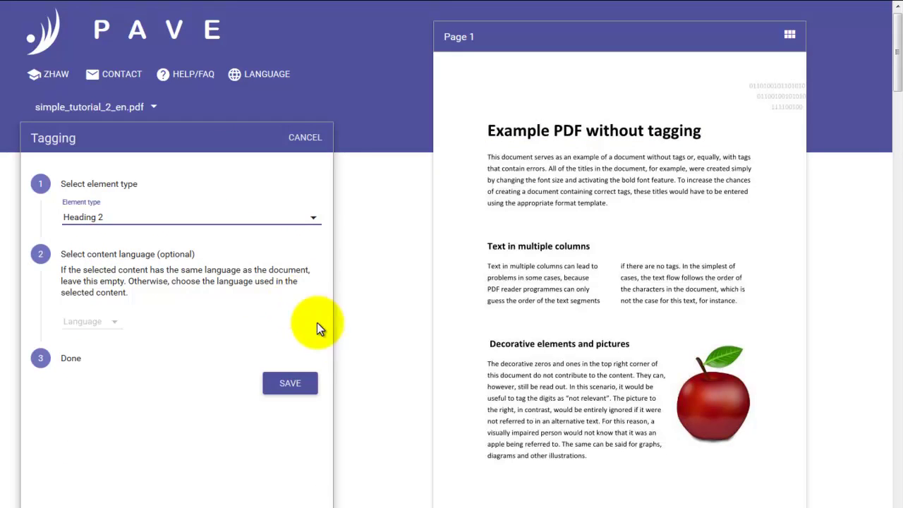
left_click(290, 384)
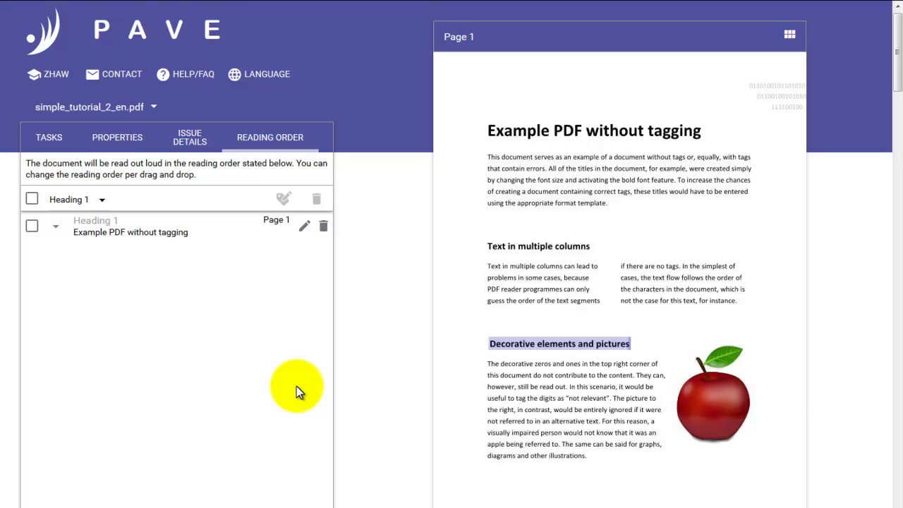
key("a")
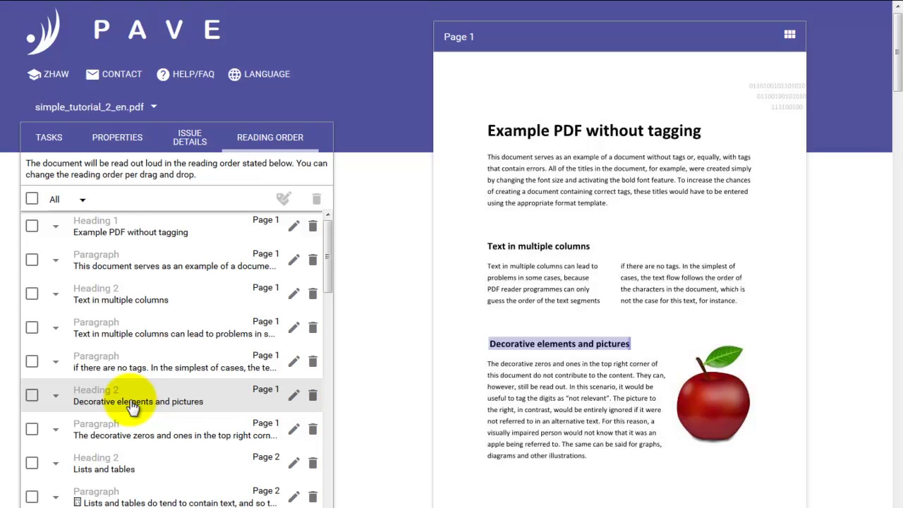
Step: Open the Help/FAQ page and expand 'How do I use PAVE with the keyboard?'
left_click(185, 76)
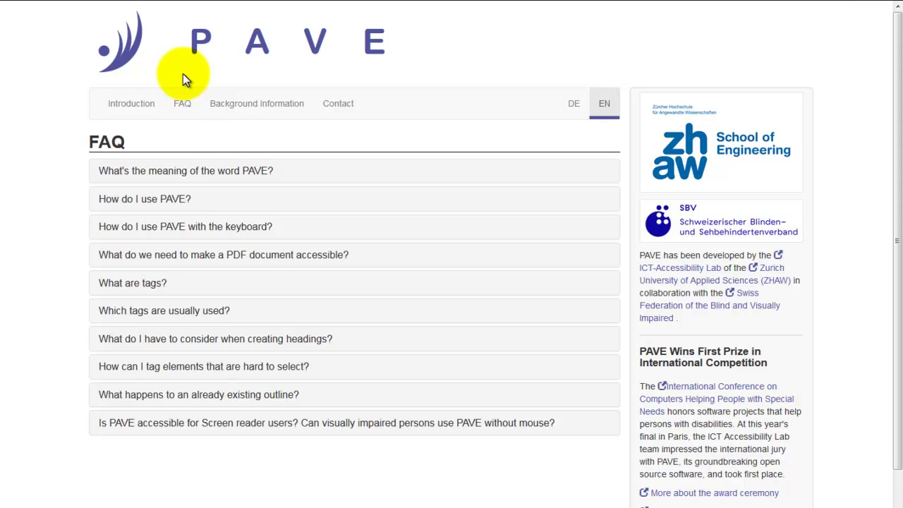
triple_click(203, 228)
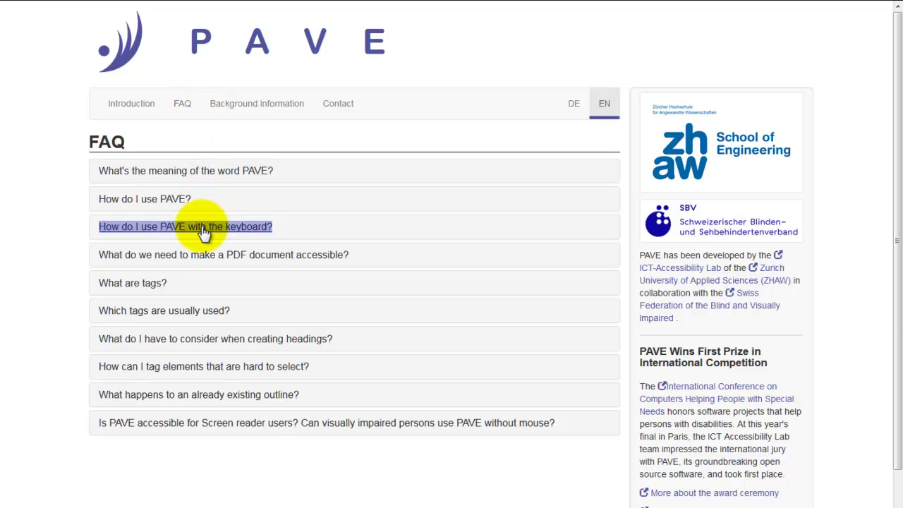
left_click(203, 230)
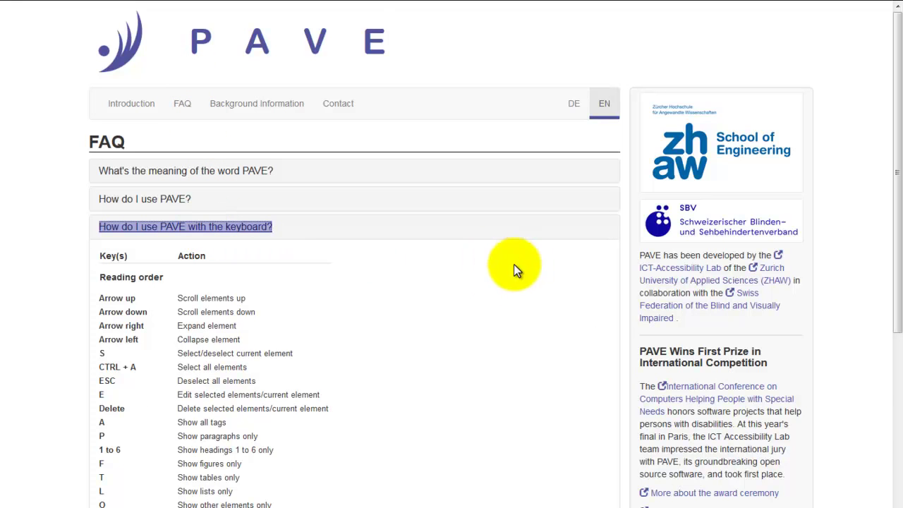
scroll(466, 307, "down", 1)
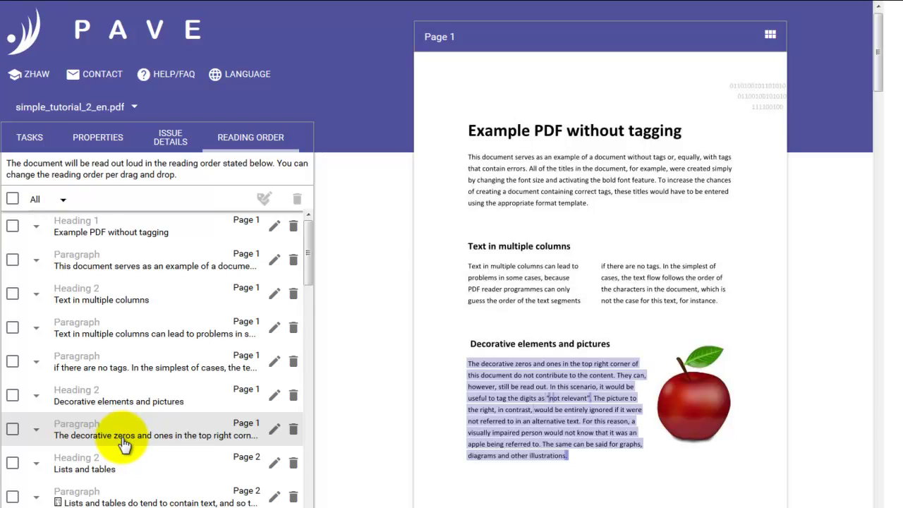
Step: Make the page 1 apple image a Figure with alternative text 'red apple' and save
left_click(690, 411)
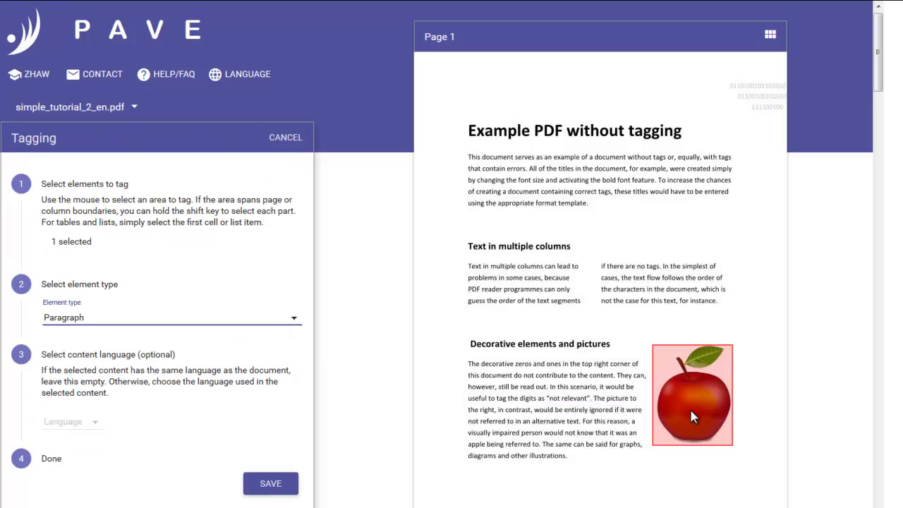
left_click(290, 321)
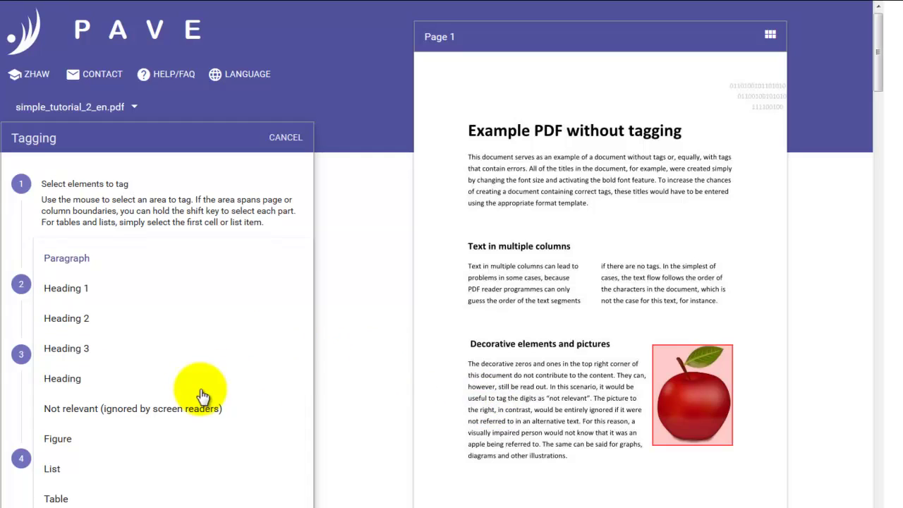
left_click(70, 440)
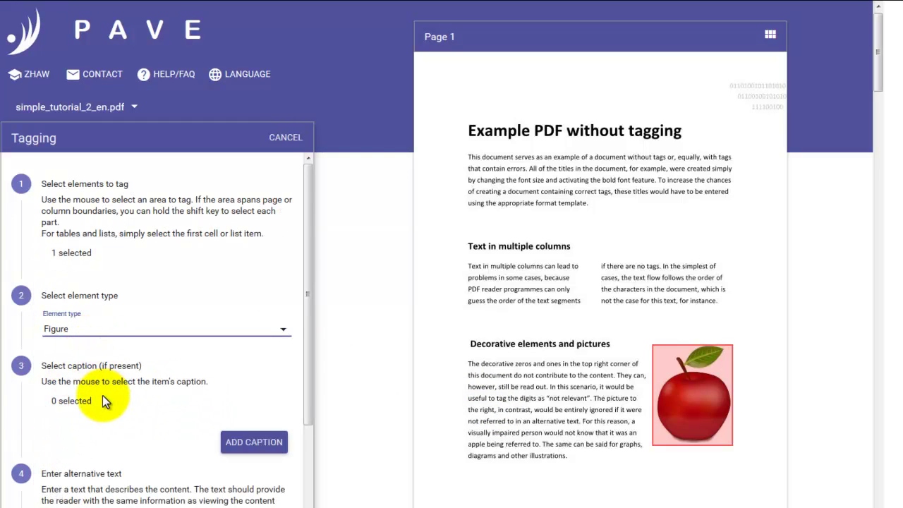
scroll(103, 395, "down", 1)
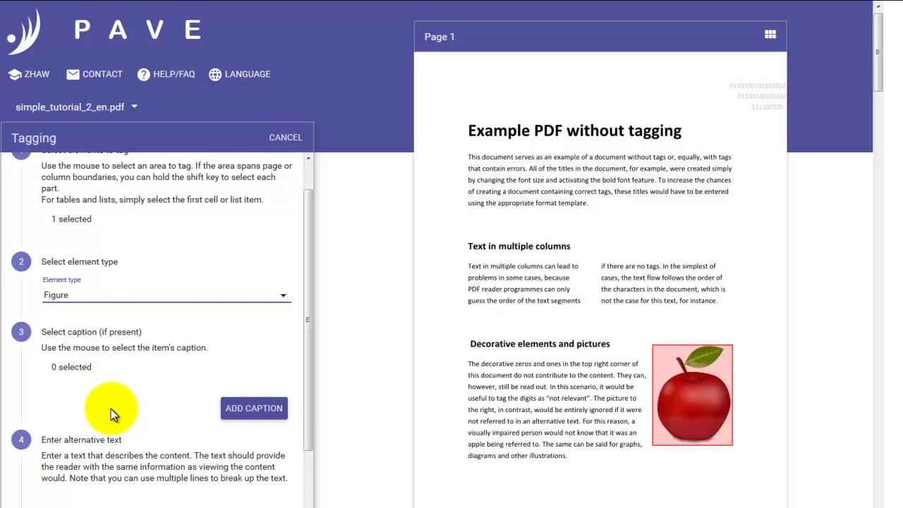
scroll(111, 408, "down", 2)
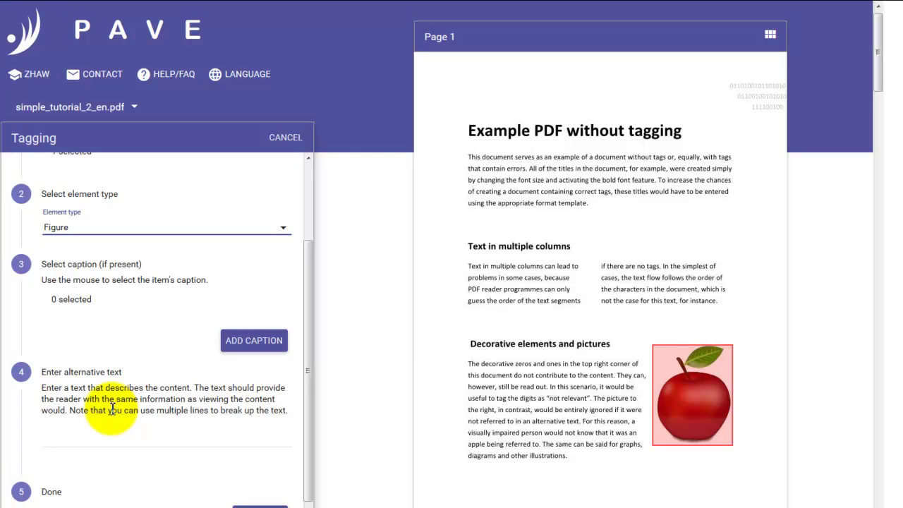
left_click(69, 437)
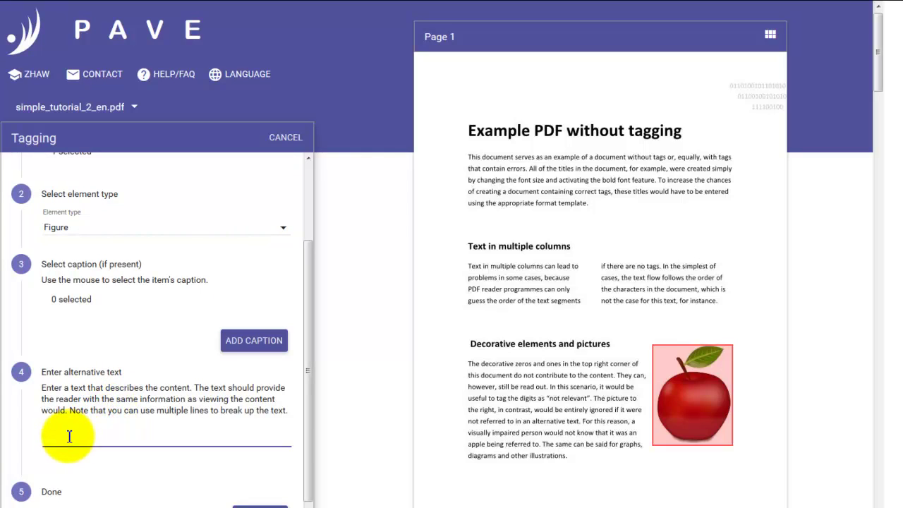
type("red apple")
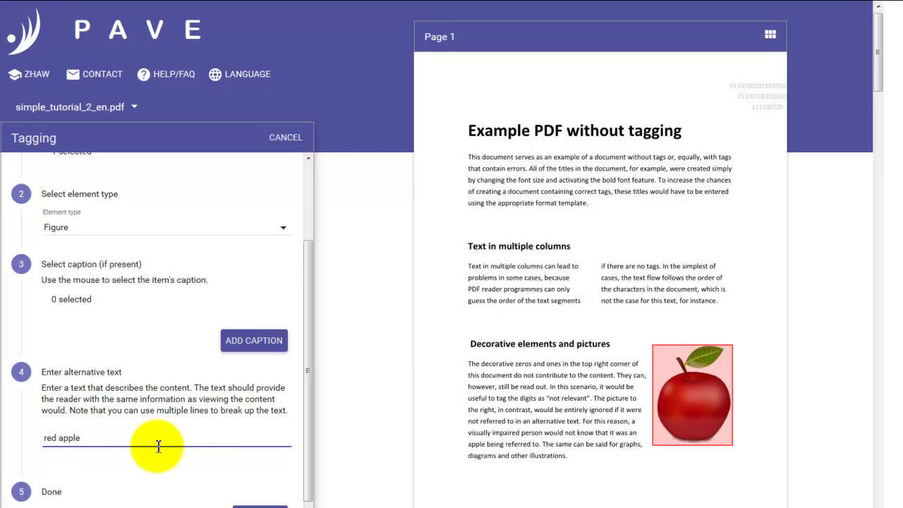
scroll(157, 440, "down", 1)
left_click(257, 491)
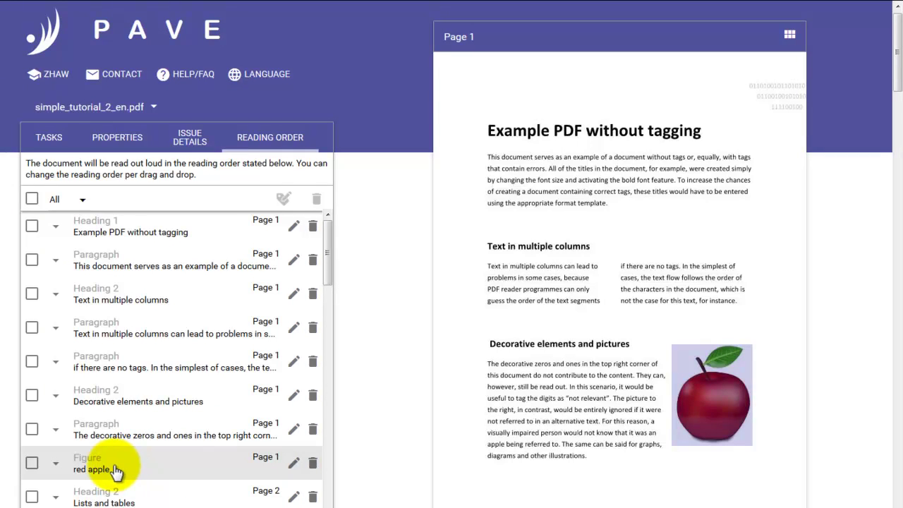
Step: Delete the paragraph tags of the two bullet entries under Lists and tables on page 2
scroll(114, 465, "down", 2)
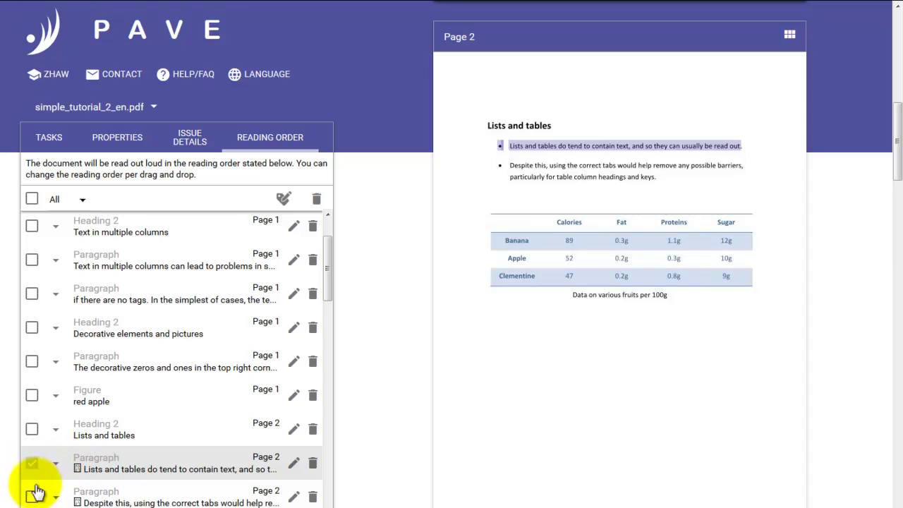
left_click(32, 463)
left_click(32, 497)
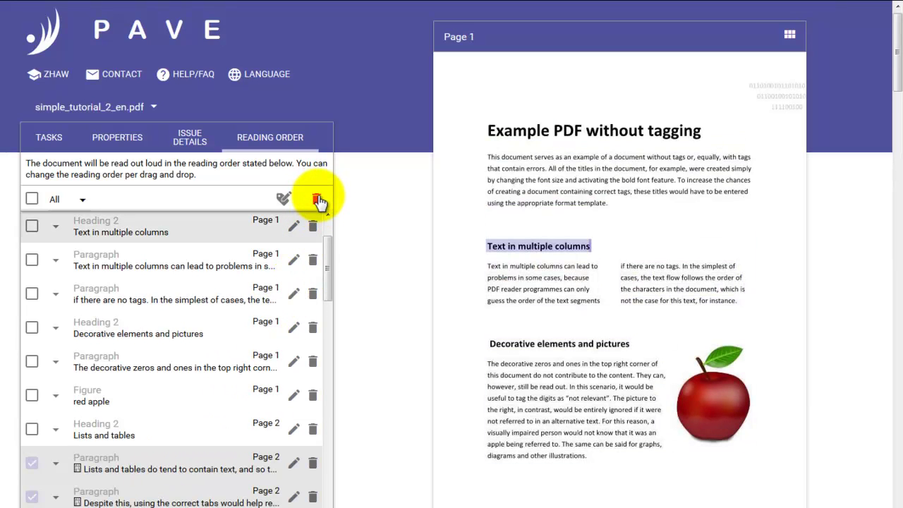
left_click(317, 201)
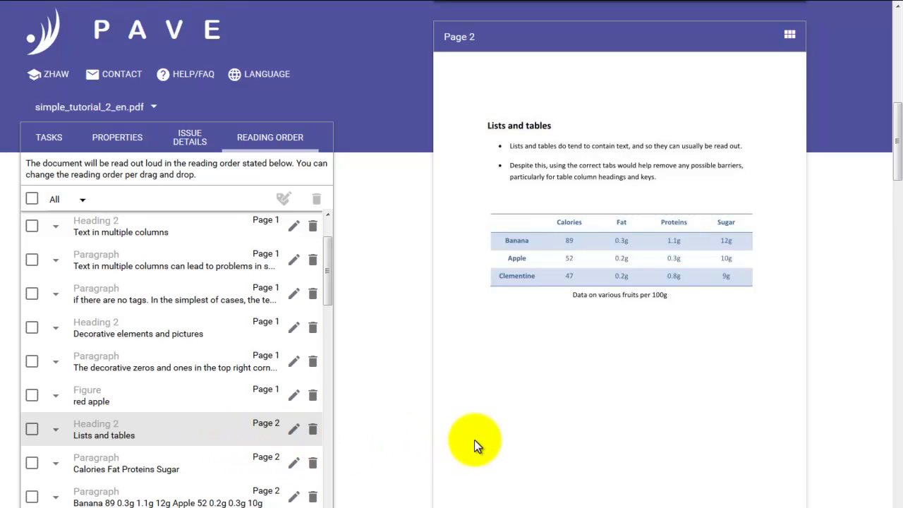
Step: Tag the first bullet line under Lists and tables as a List element
left_click(500, 144)
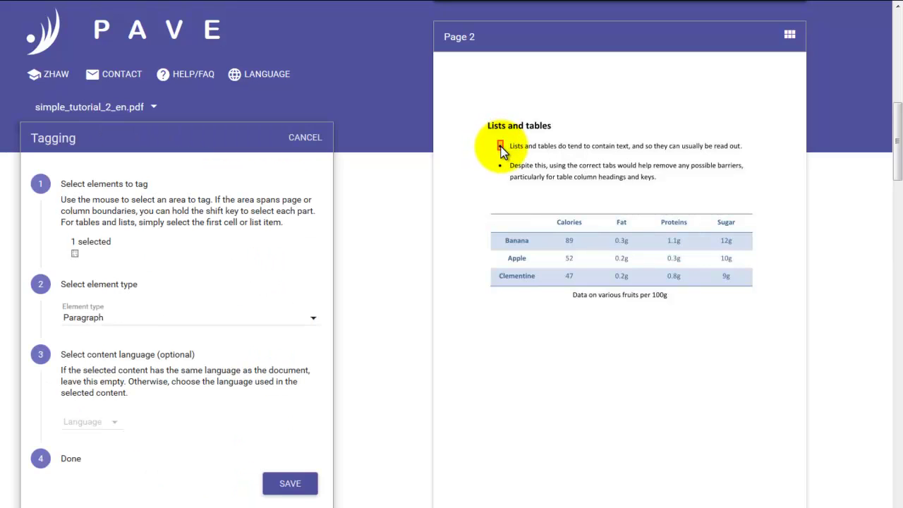
left_click_drag(503, 147, 523, 152)
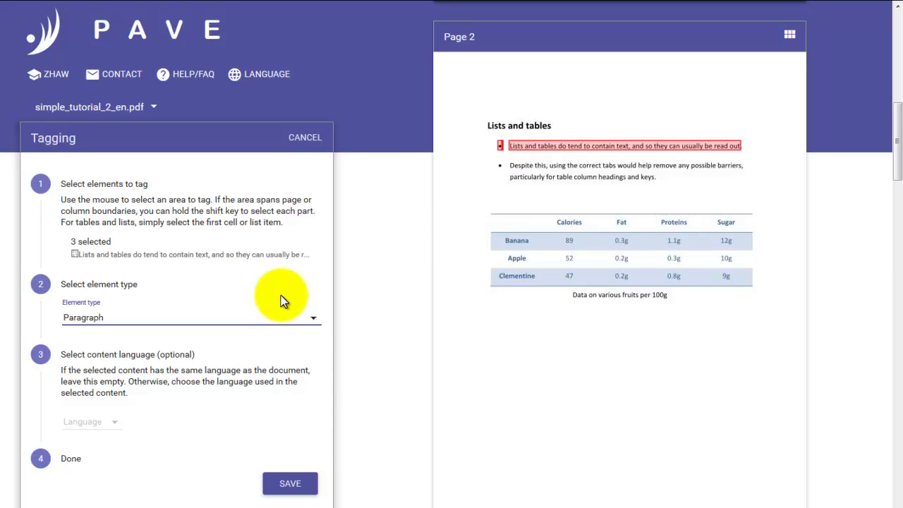
left_click(313, 325)
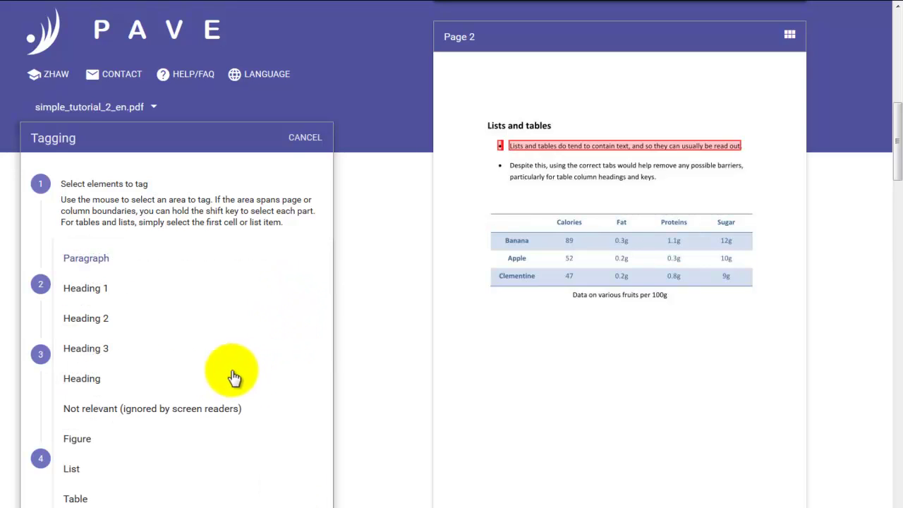
left_click(71, 470)
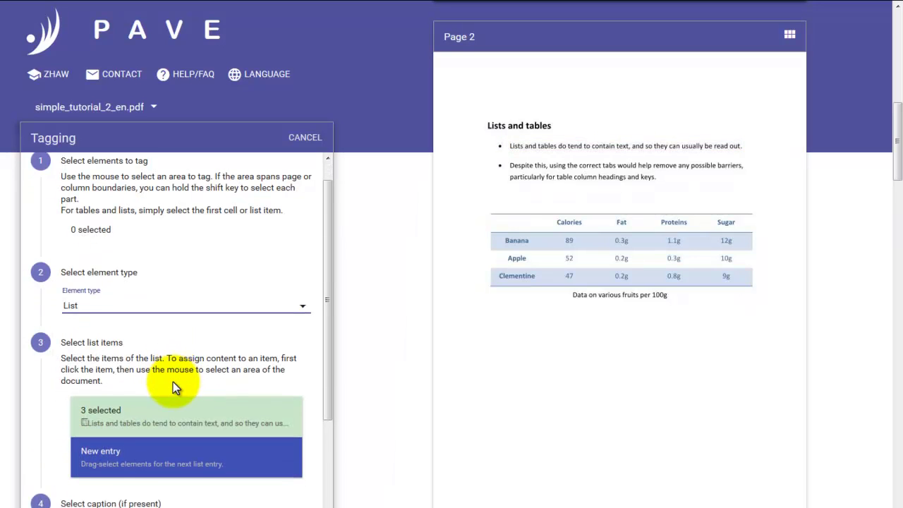
scroll(173, 382, "down", 1)
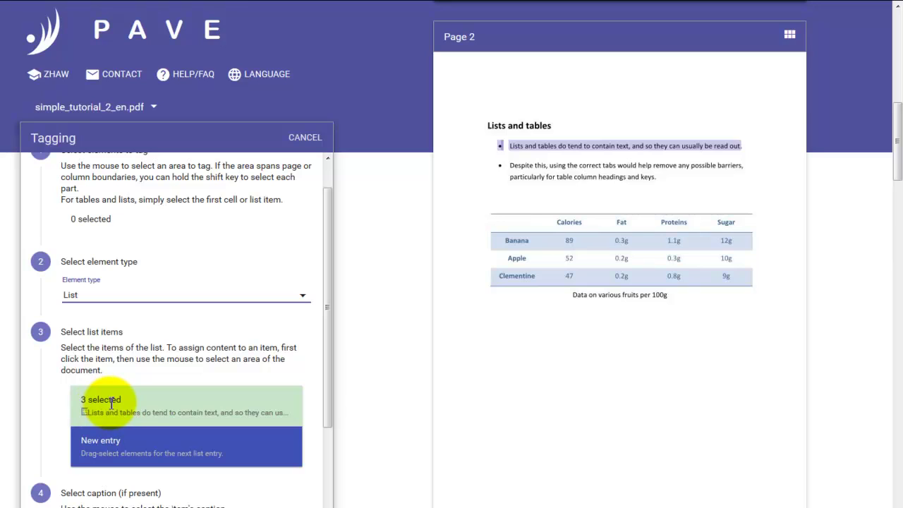
Step: Add the second bullet's two lines as a second list entry and save the List
left_click(120, 441)
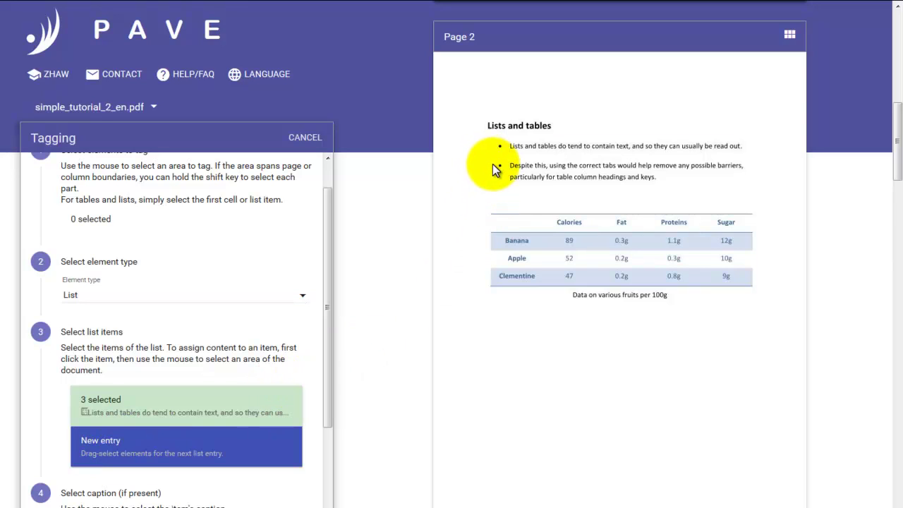
left_click_drag(489, 161, 509, 167)
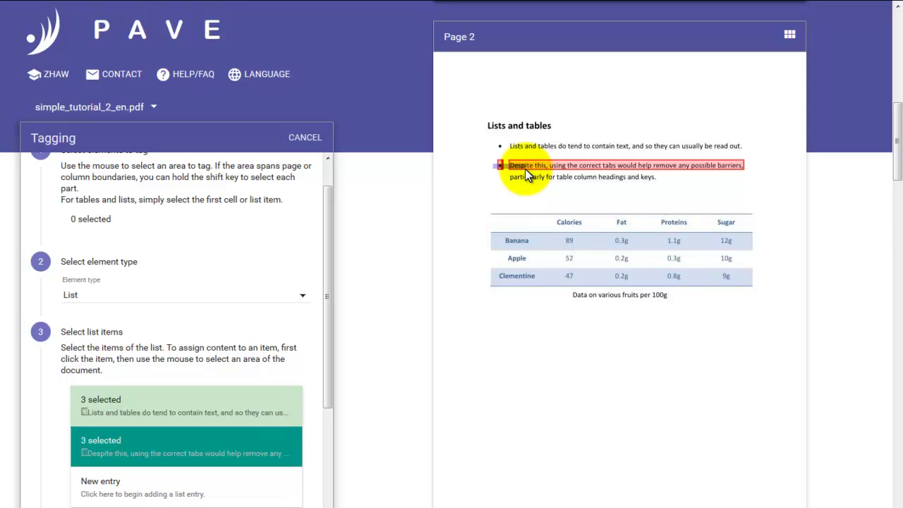
left_click_drag(525, 168, 534, 187)
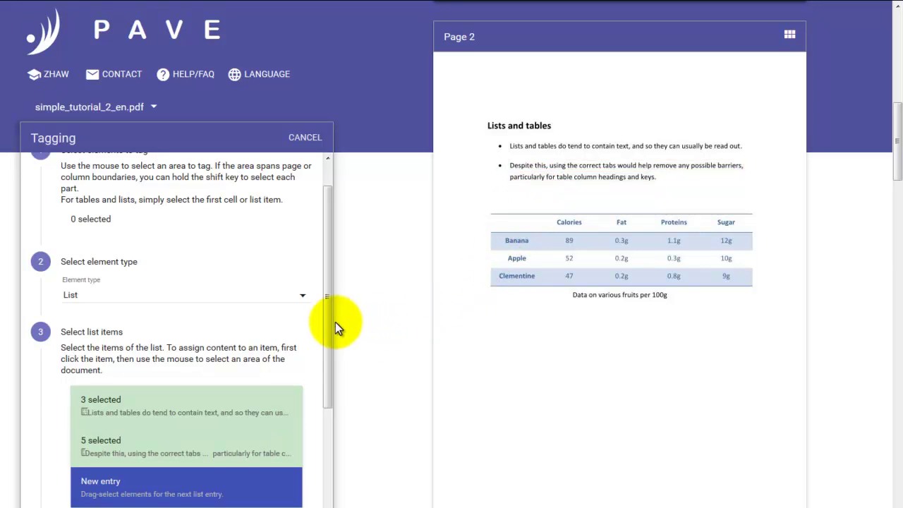
left_click_drag(332, 319, 323, 427)
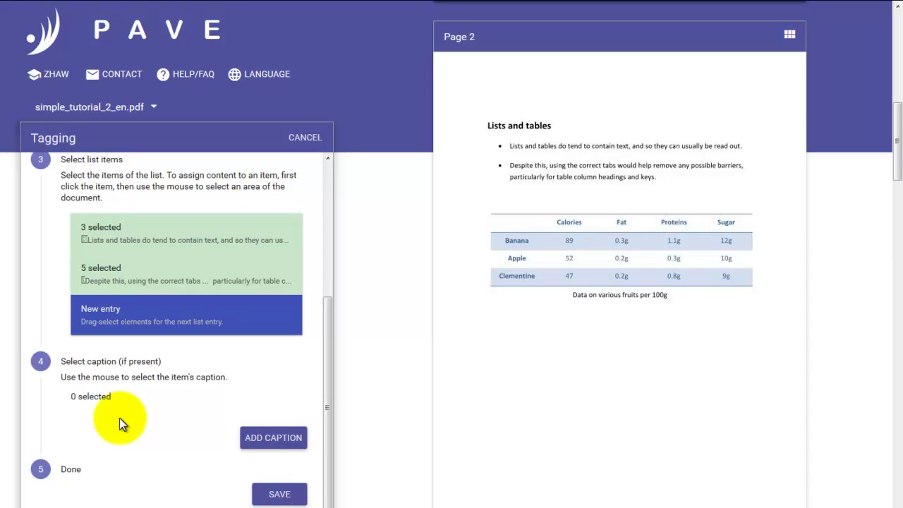
left_click(282, 495)
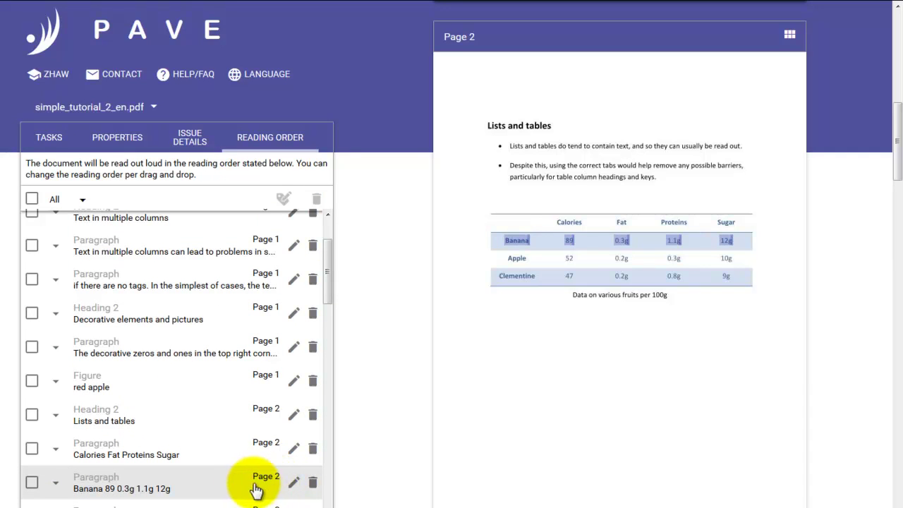
Step: Move the List row in Reading Order directly below the 'Lists and tables' Heading 2
scroll(177, 459, "down", 1)
scroll(177, 457, "down", 1)
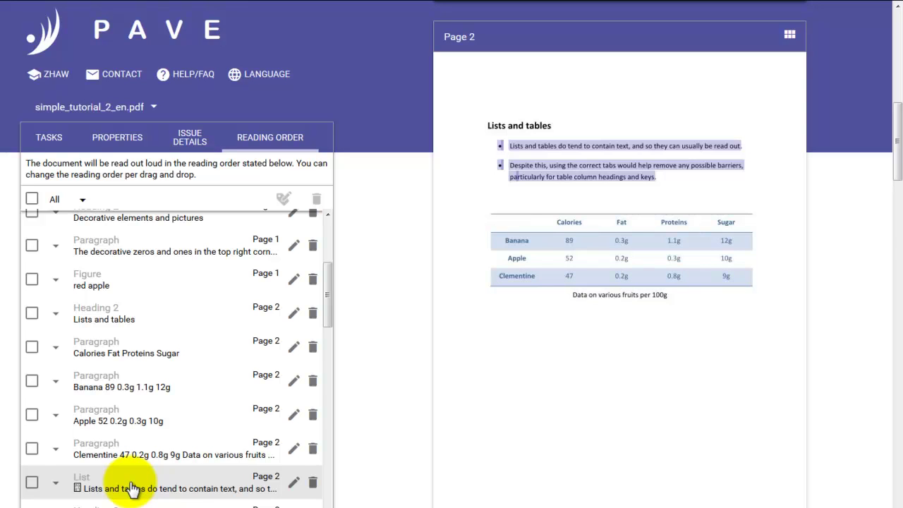
left_click_drag(130, 488, 140, 358)
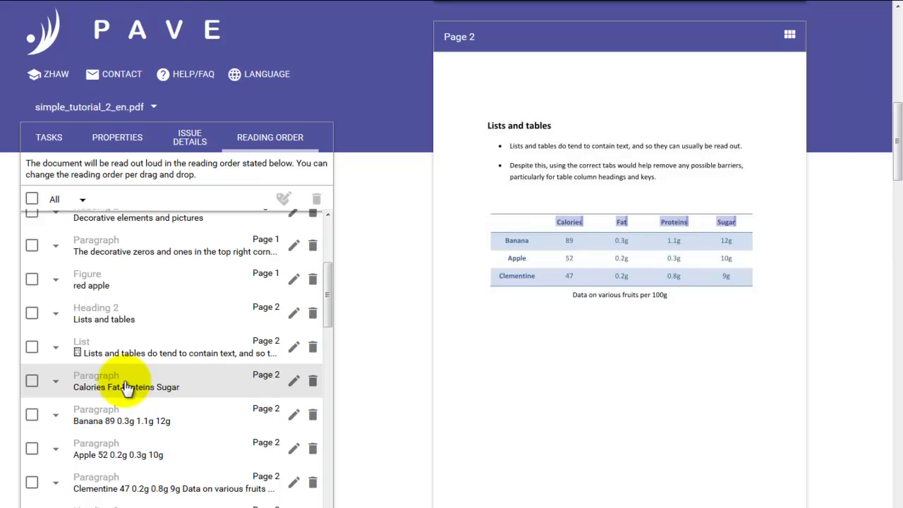
Step: Delete the Calories, Banana, Apple and Clementine paragraph tags from the reading order
left_click(32, 381)
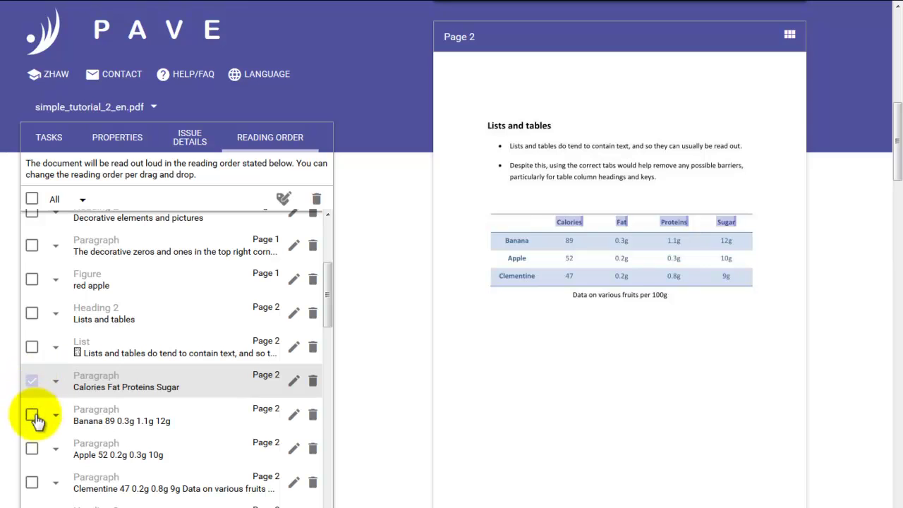
left_click(34, 416)
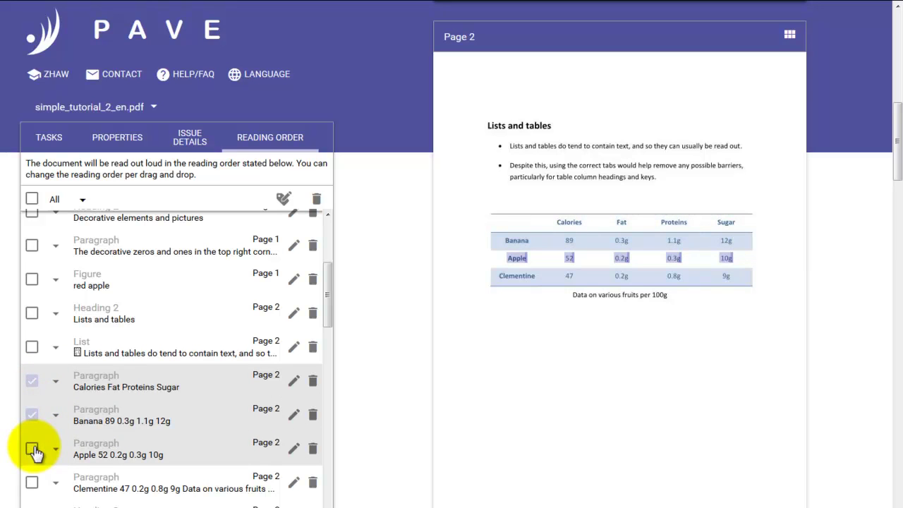
left_click(32, 448)
scroll(56, 458, "down", 1)
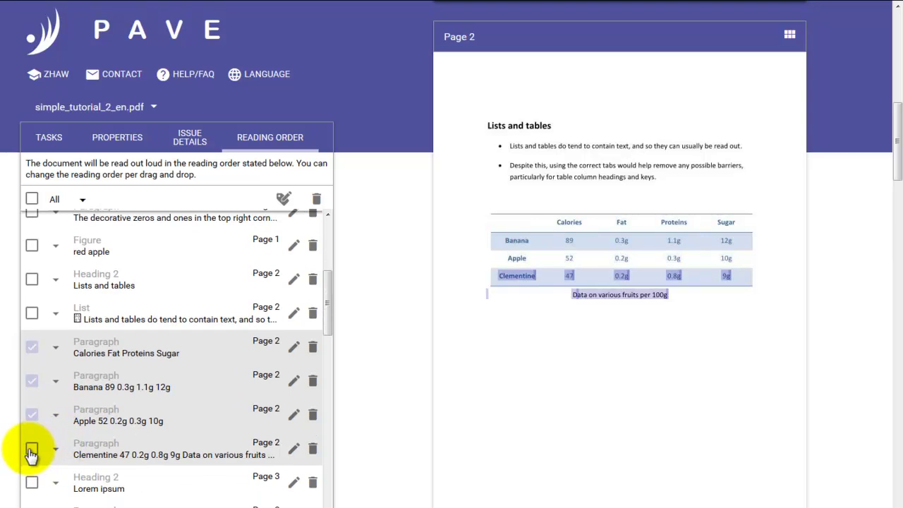
left_click(31, 450)
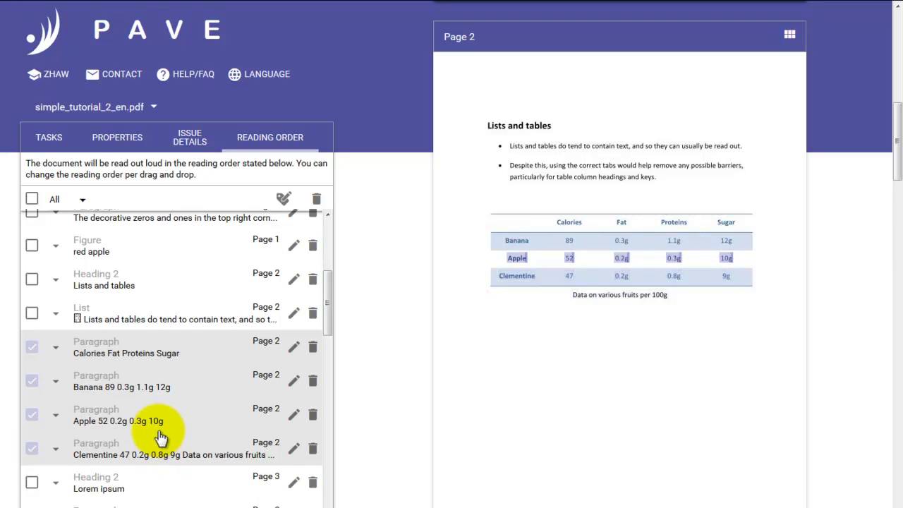
left_click(319, 201)
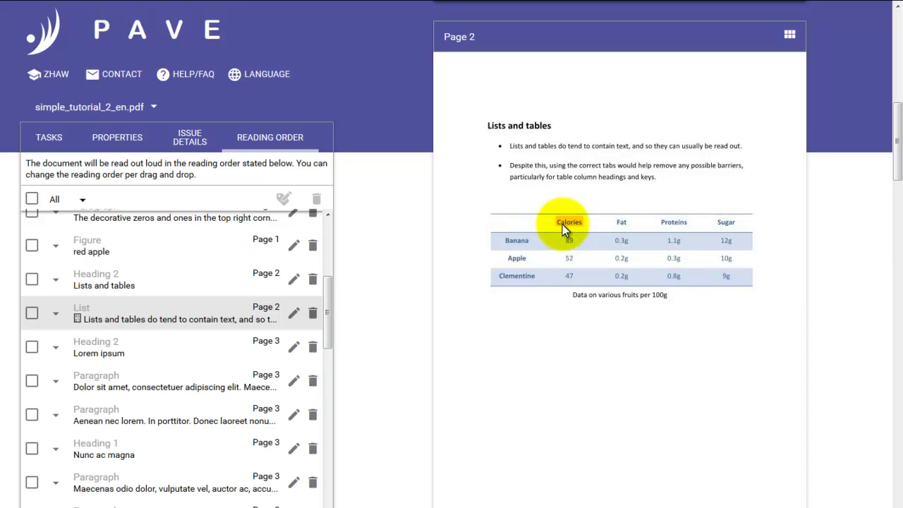
Step: Tag the fruit table from the Calories cell as a Table with 4 rows and 5 columns
left_click(562, 224)
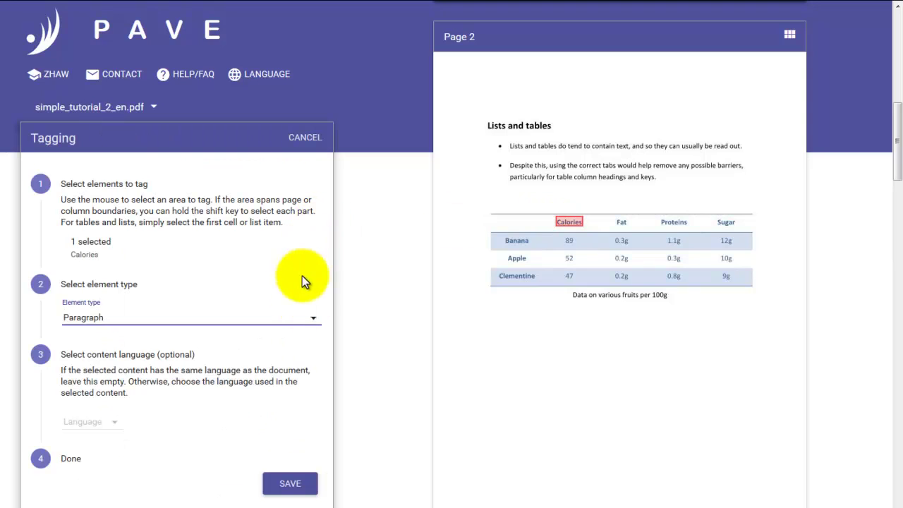
left_click(312, 318)
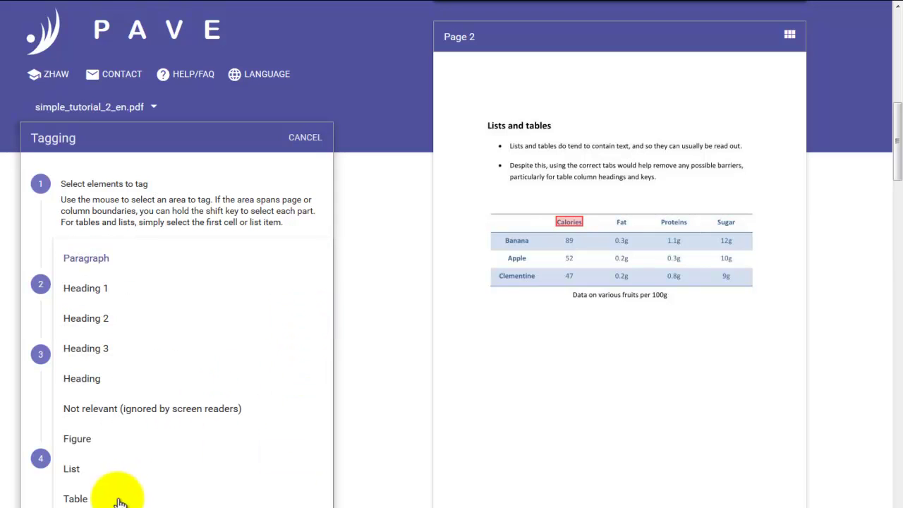
left_click(76, 498)
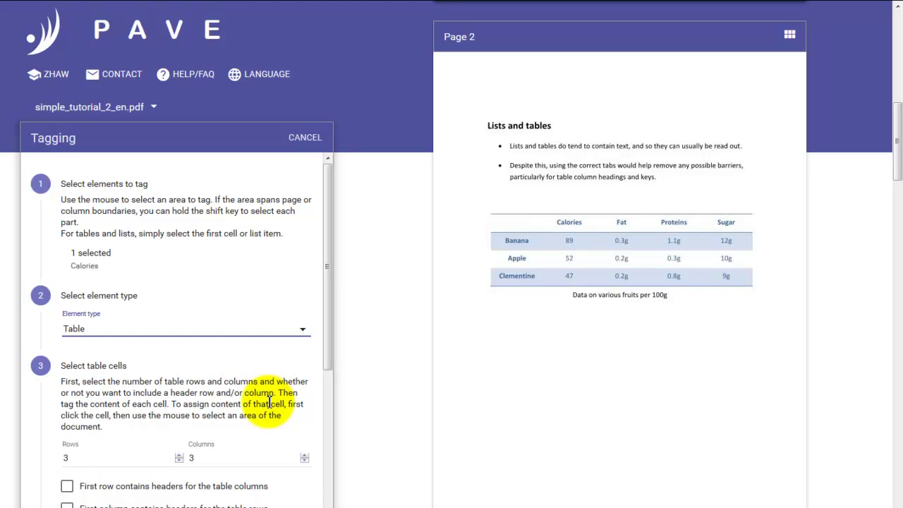
scroll(268, 403, "down", 3)
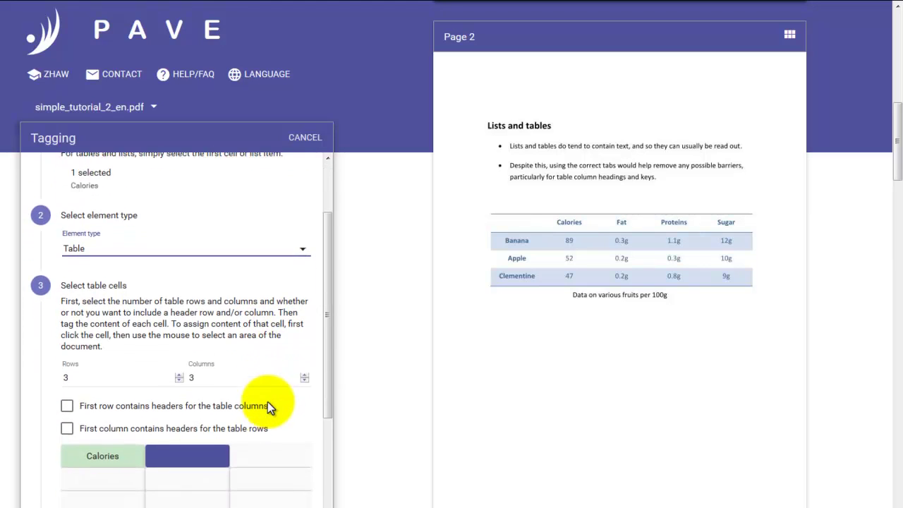
left_click(177, 354)
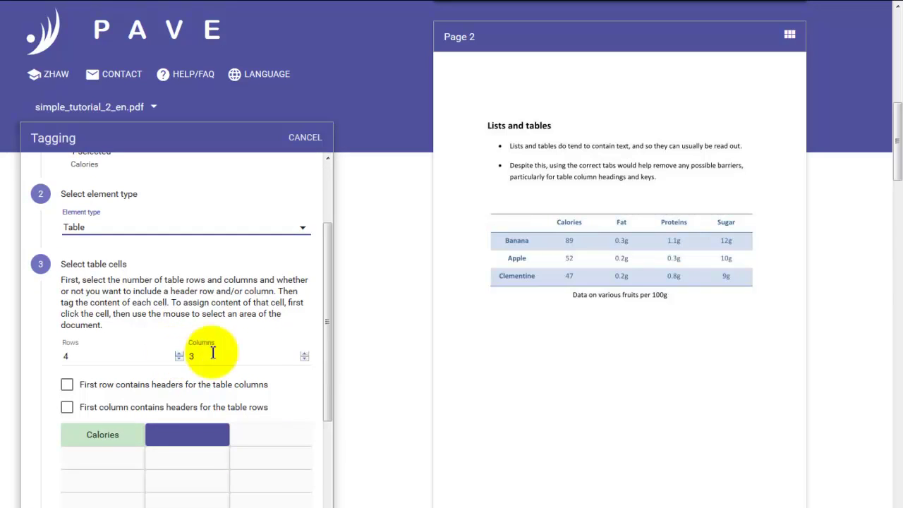
left_click(304, 352)
left_click(304, 353)
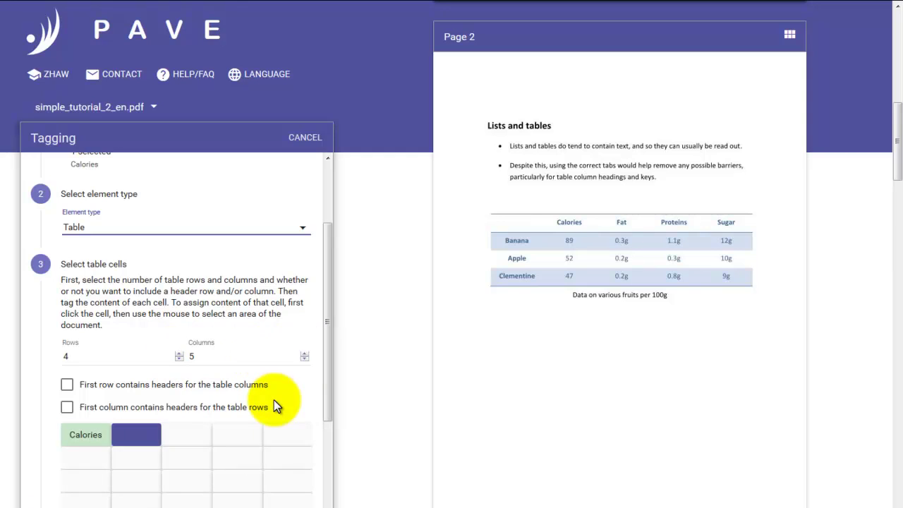
scroll(274, 399, "down", 1)
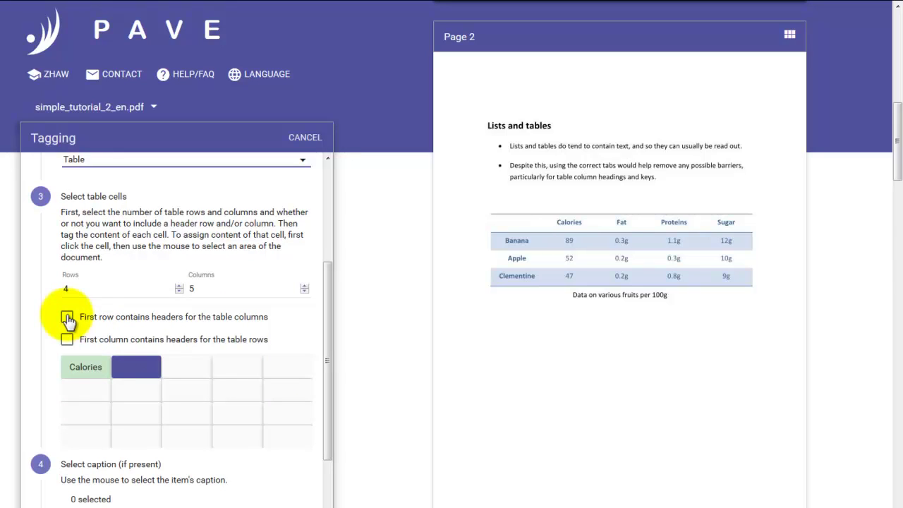
Step: Enable header row and header column, and assign the Calories, Fat, Proteins and Sugar headings
left_click(67, 317)
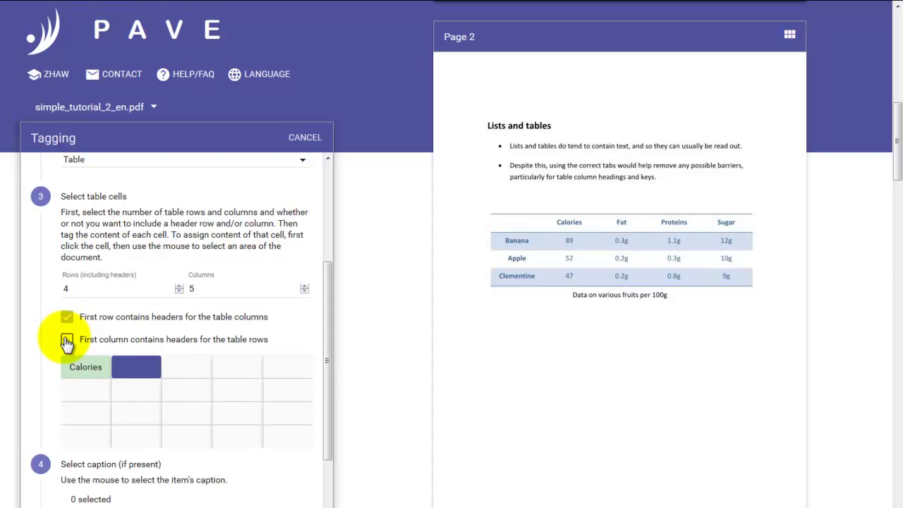
left_click(67, 341)
left_click(80, 374)
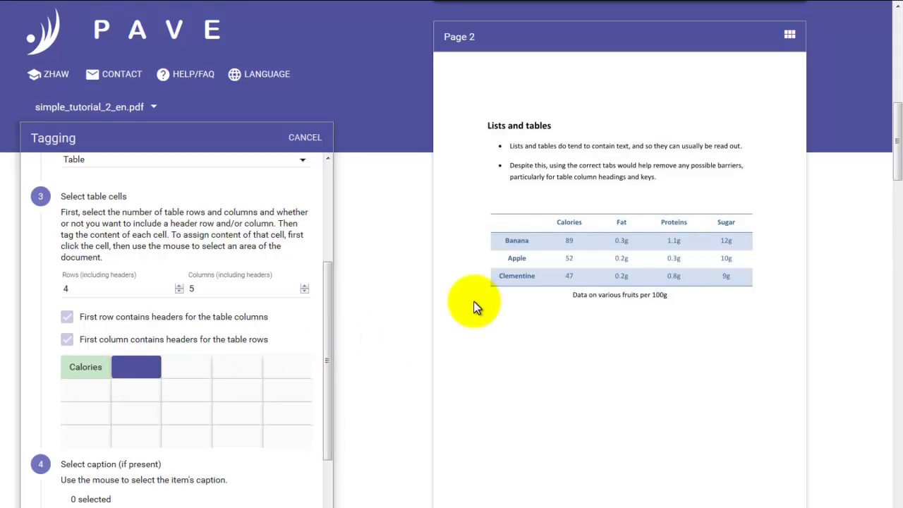
left_click(574, 221)
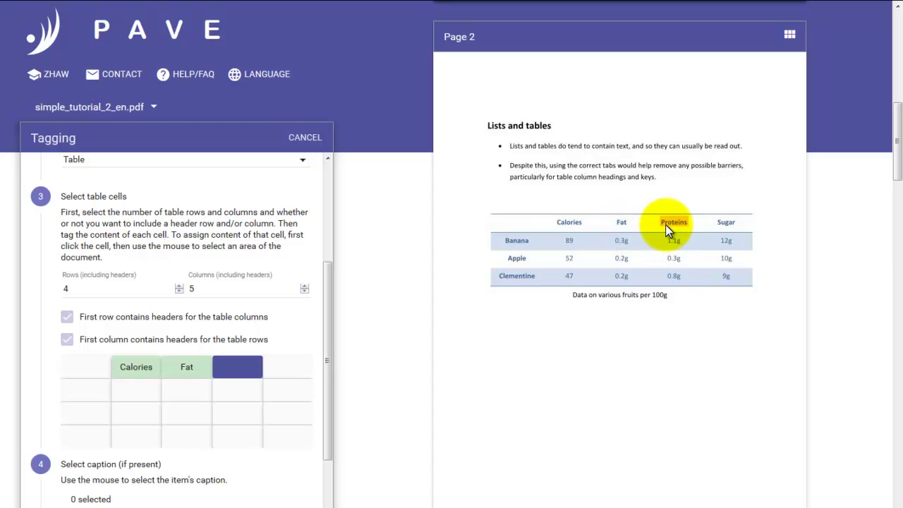
left_click(665, 225)
left_click(723, 223)
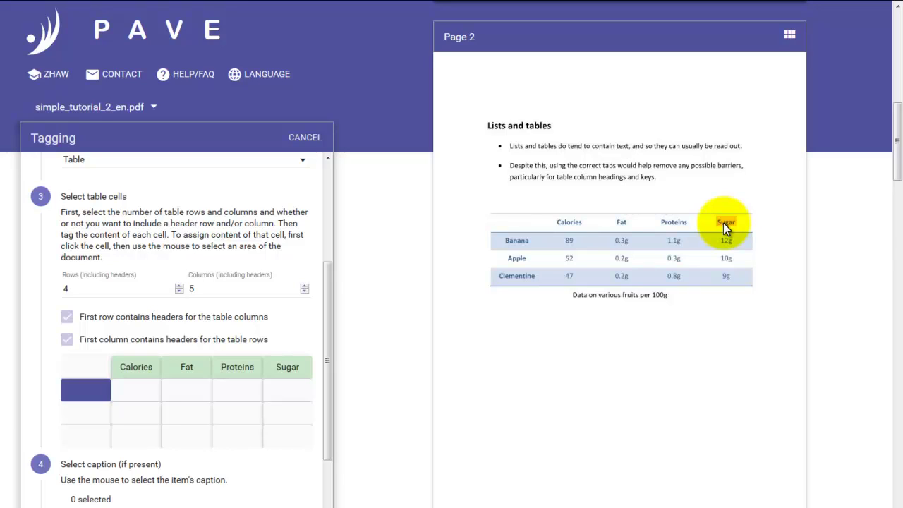
Step: Fill the Banana row: header Banana, 89 calories, 0.3g fat, 1.1g proteins, 12g sugar
left_click(517, 243)
left_click(572, 242)
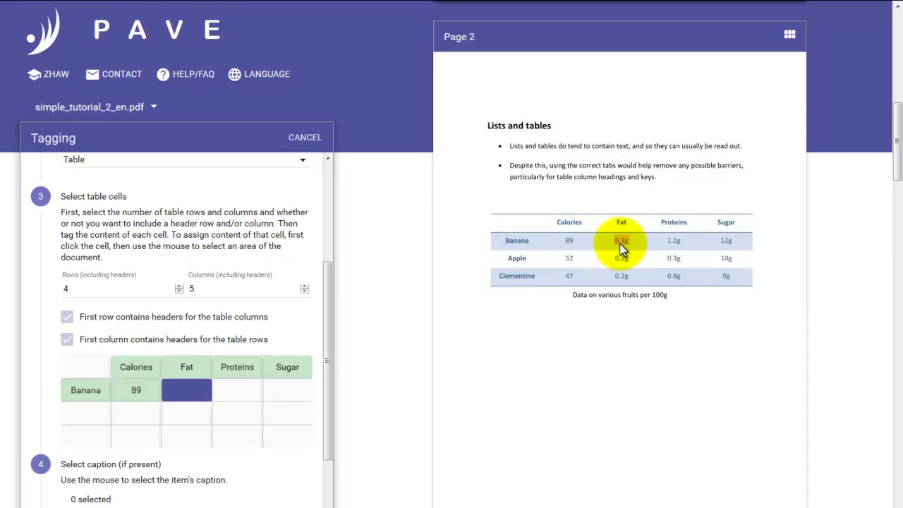
left_click(620, 242)
left_click(670, 242)
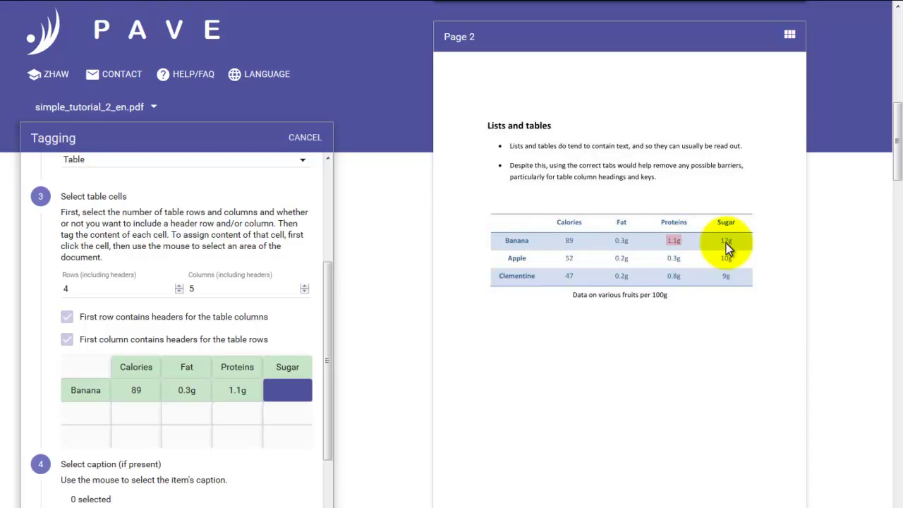
left_click(726, 243)
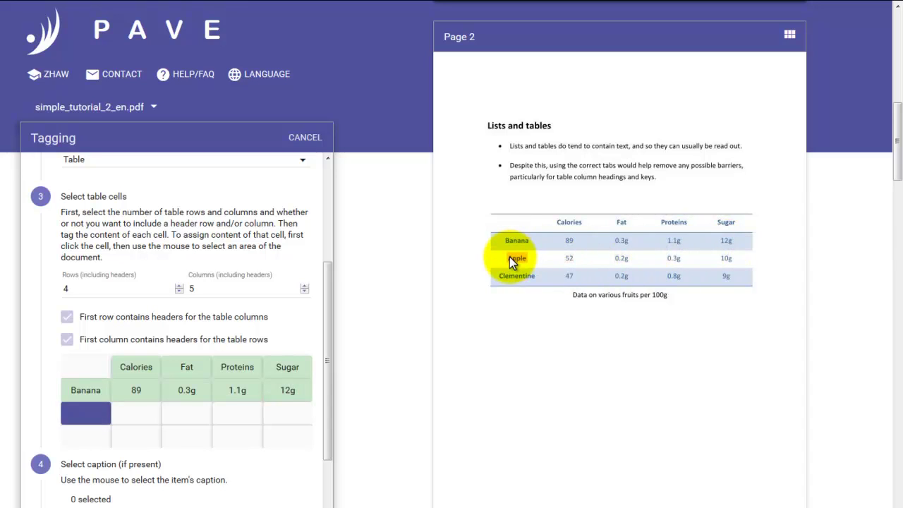
Step: Fill the Apple row: header Apple, 52 calories, 0.2g fat, 0.3g proteins, 10g sugar
left_click(509, 256)
left_click(568, 259)
left_click(622, 260)
left_click(675, 258)
left_click(724, 258)
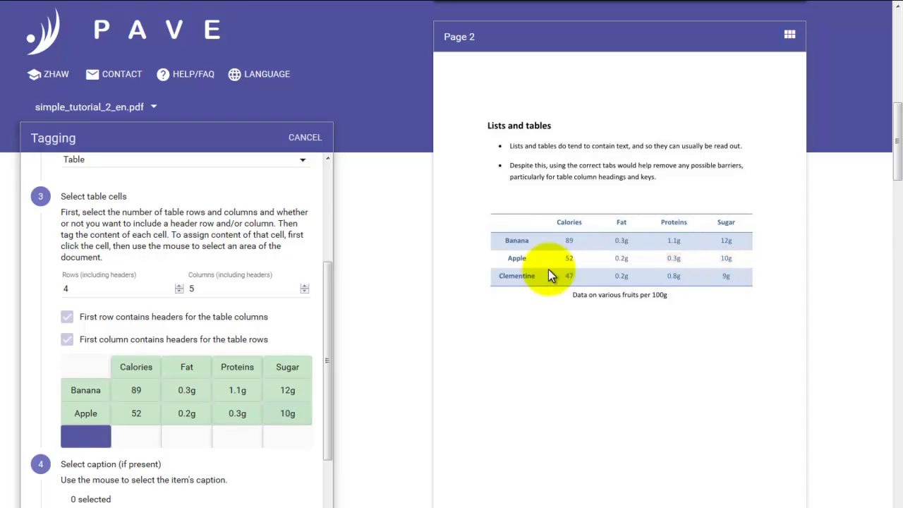
Step: Fill the Clementine row: header Clementine, 47 calories, 0.2g fat, 0.8g proteins, 9g sugar
left_click(522, 275)
left_click(570, 276)
left_click(619, 275)
left_click(674, 276)
left_click(727, 276)
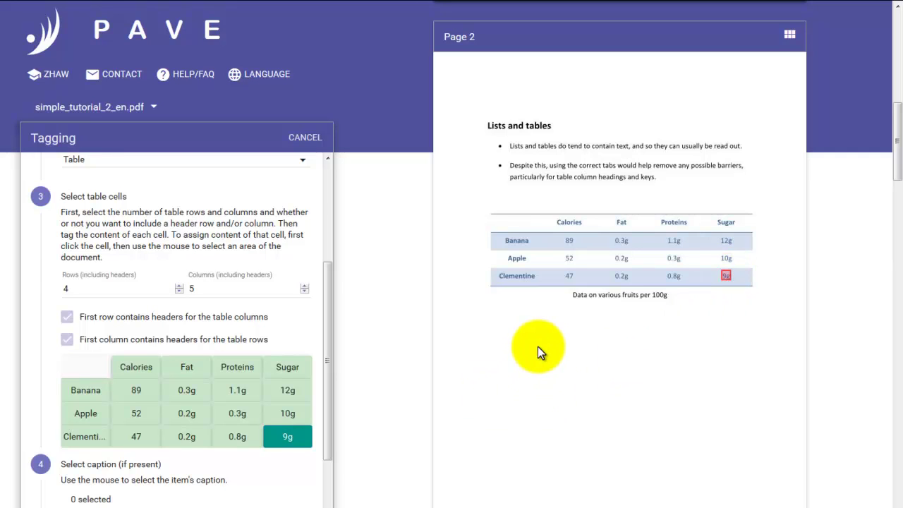
scroll(165, 455, "down", 1)
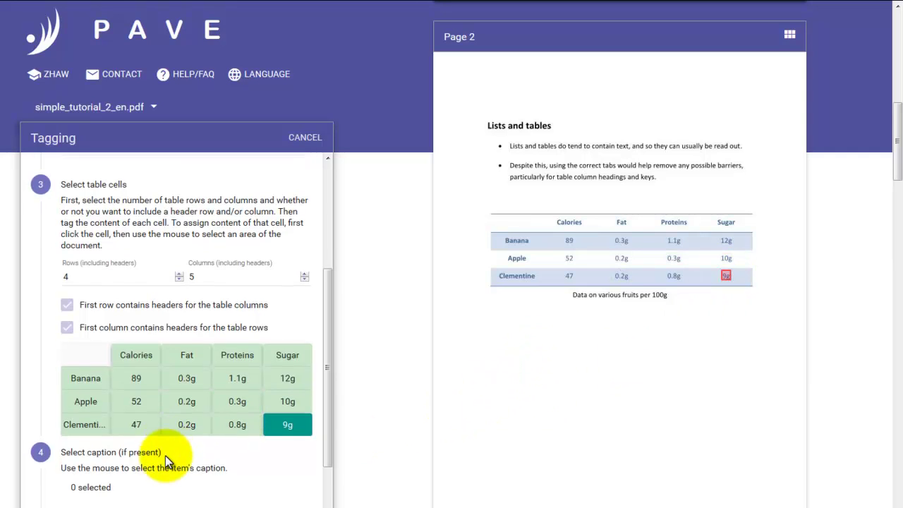
scroll(165, 455, "down", 2)
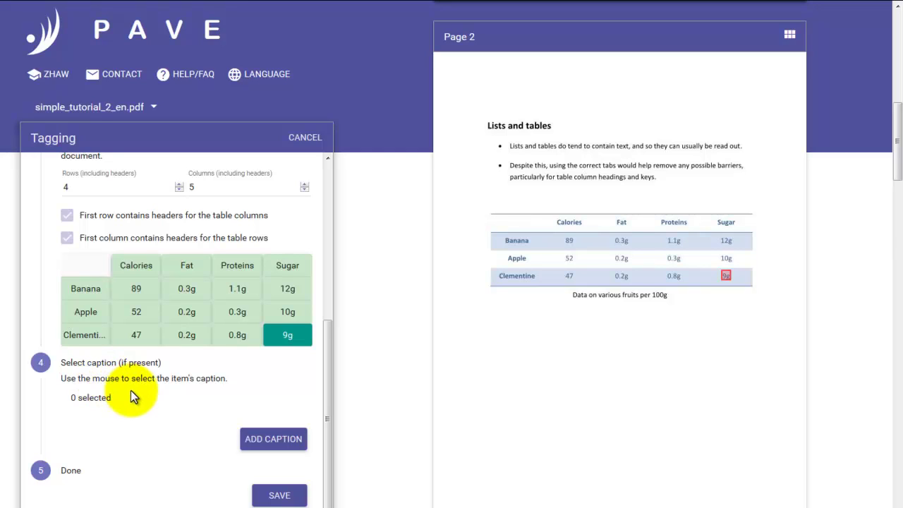
Step: Add the caption 'Data on various fruits per 100g' to the fruit table and save the Table tag
left_click(267, 441)
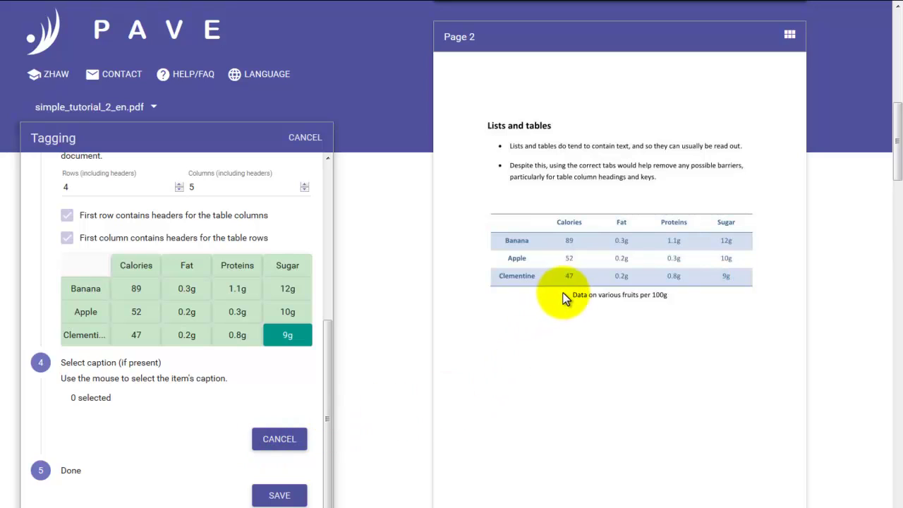
left_click_drag(570, 293, 678, 298)
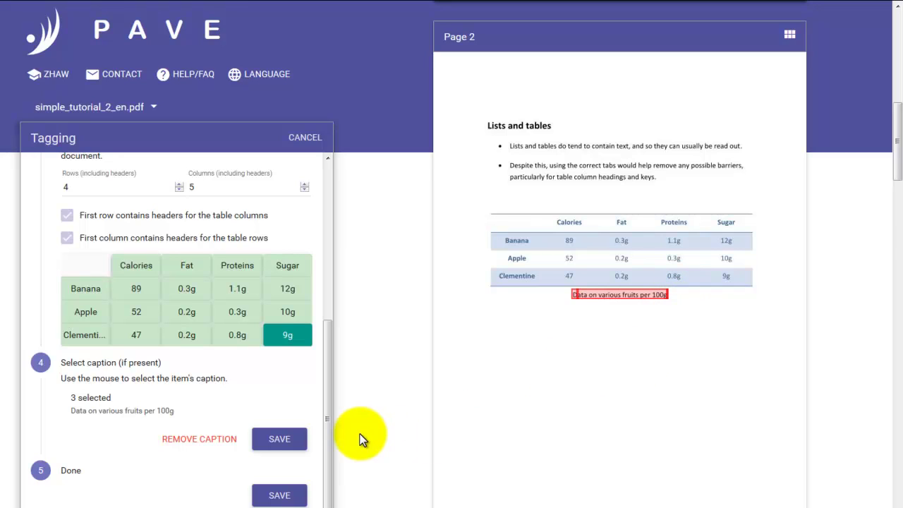
left_click(282, 447)
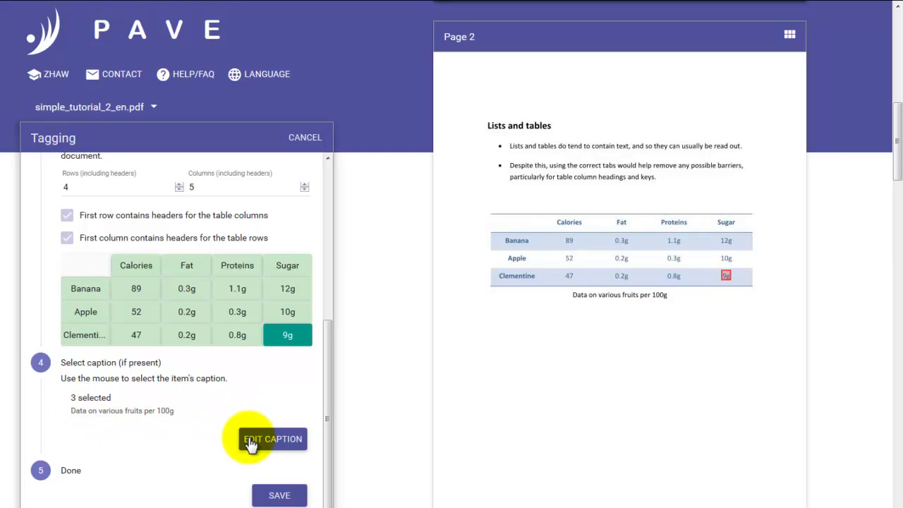
left_click(276, 496)
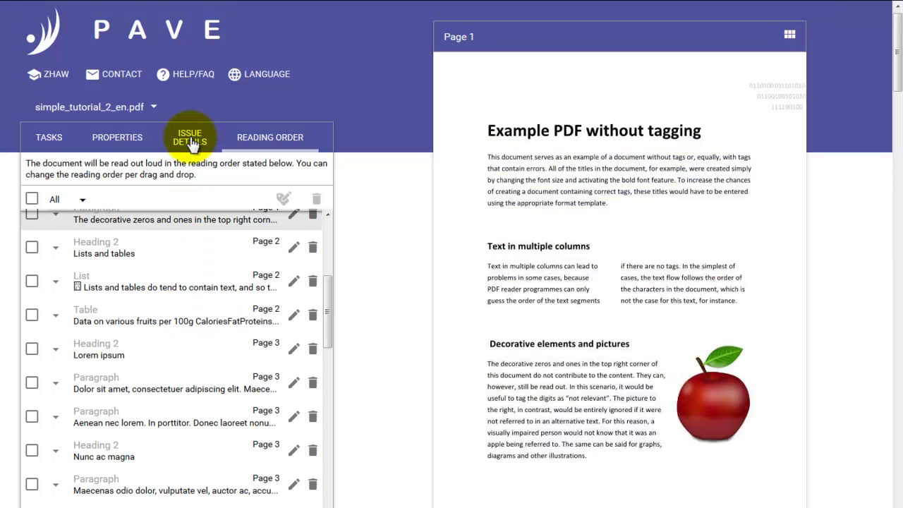
Step: Show Issue Details and jump to page 2's 24 remaining issues
left_click(190, 141)
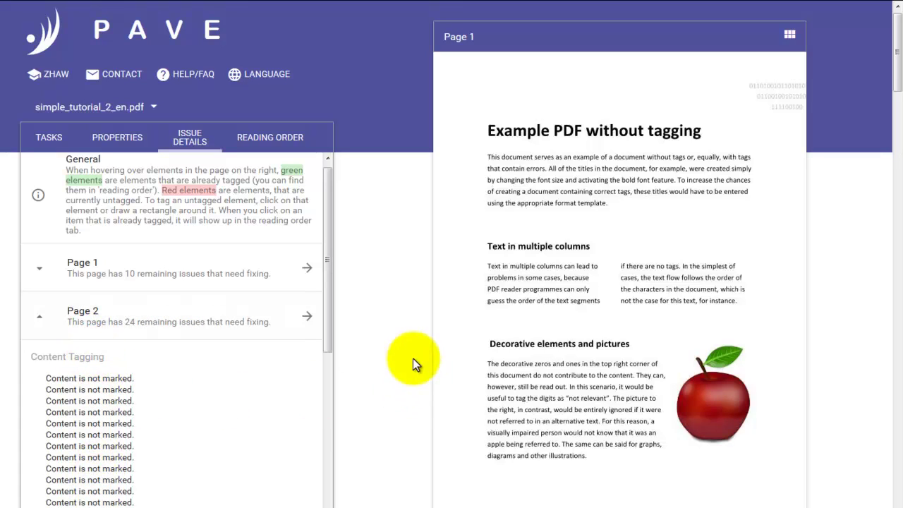
left_click(308, 318)
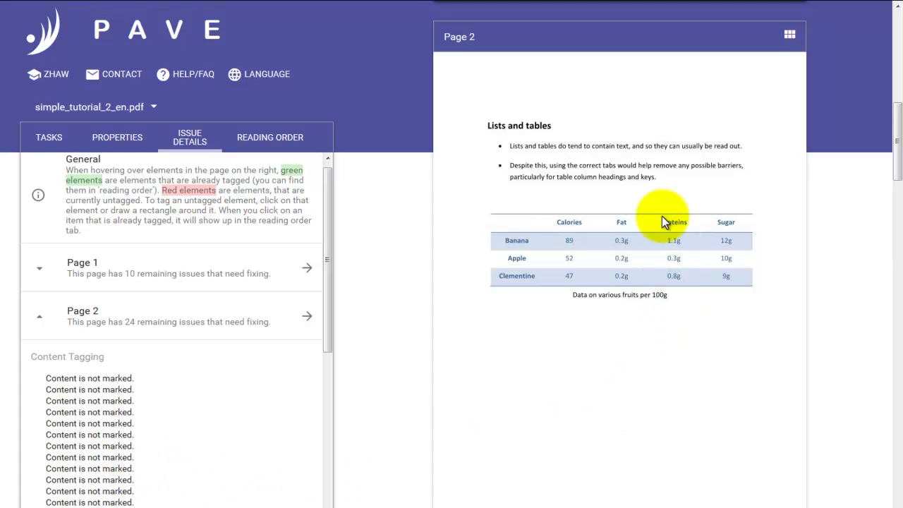
Step: Select page 2's leftover content and save it as 'Not relevant (ignored by screen readers)'
left_click_drag(468, 93, 582, 166)
left_click_drag(781, 308, 770, 366)
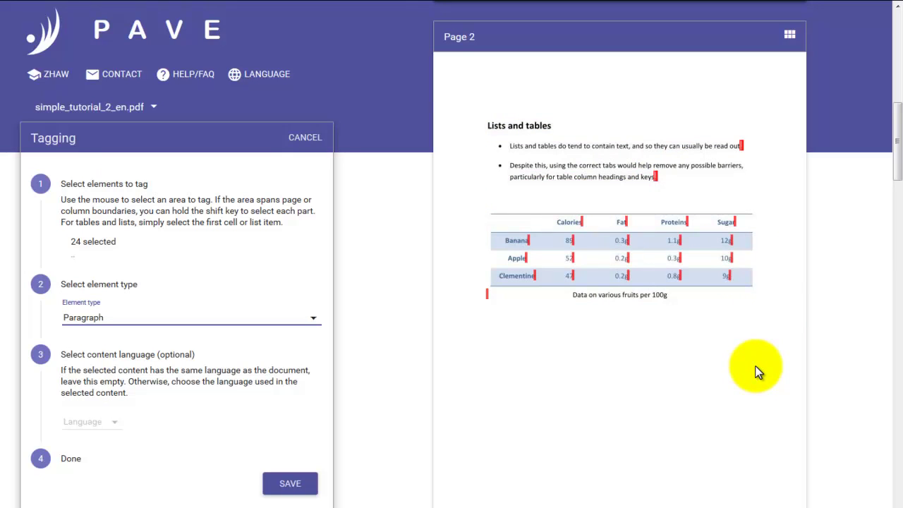
left_click(315, 324)
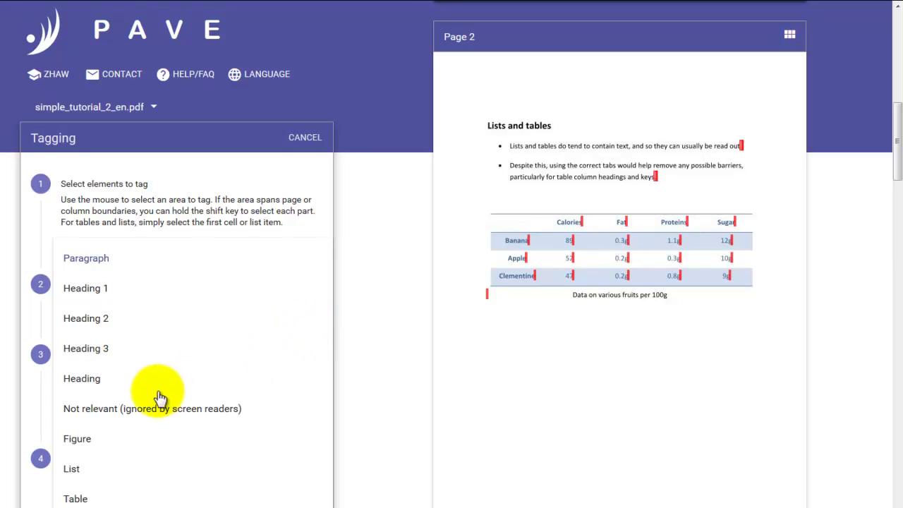
left_click(129, 413)
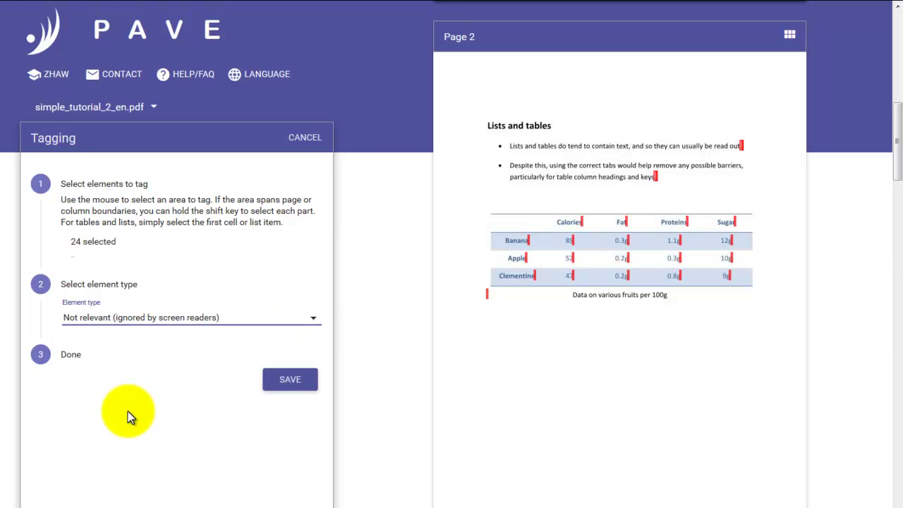
left_click(282, 386)
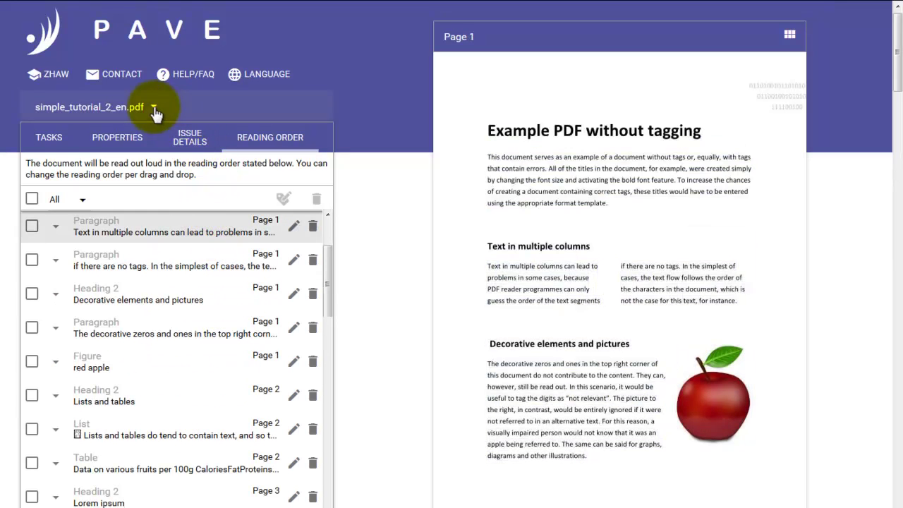
Step: Download the corrected simple_tutorial_2_en.pdf from the file name menu
left_click(153, 110)
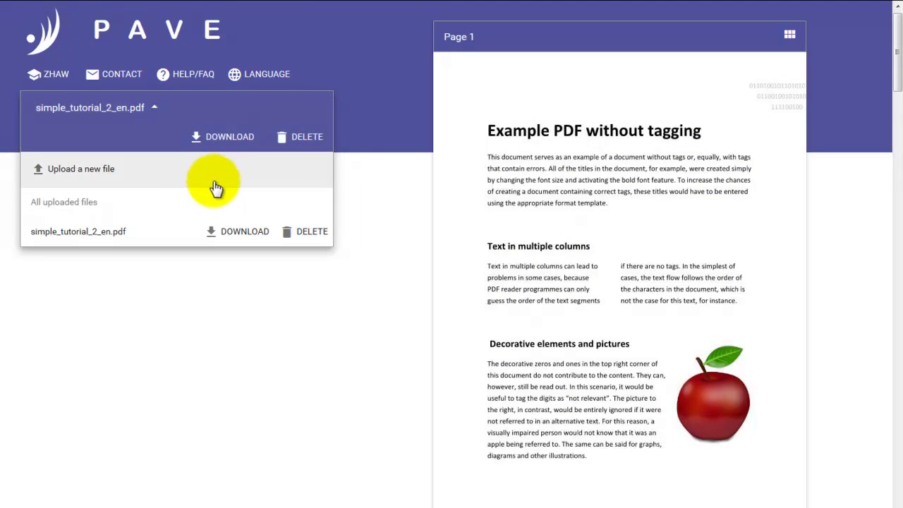
left_click(242, 237)
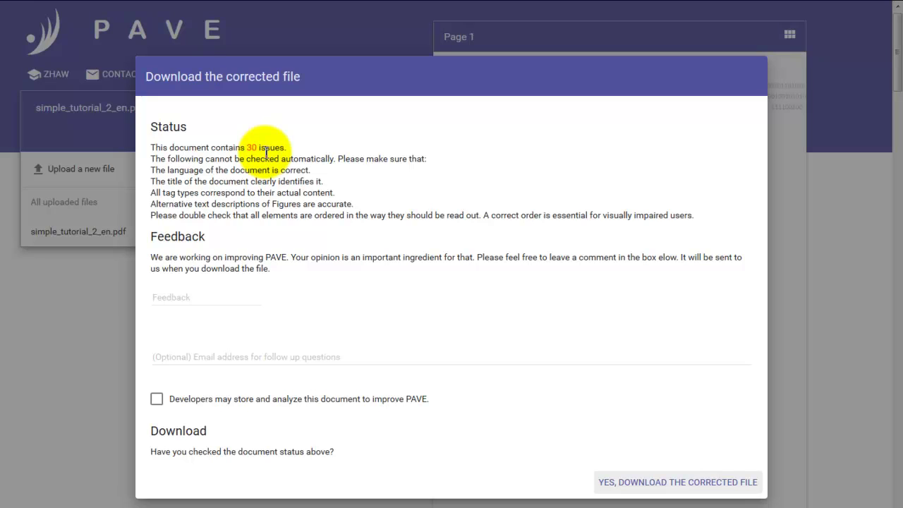
left_click(181, 296)
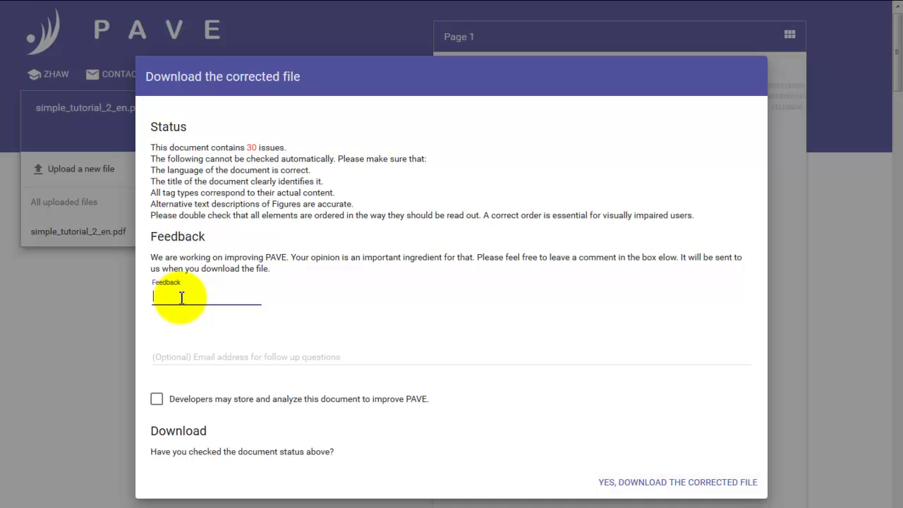
left_click(202, 356)
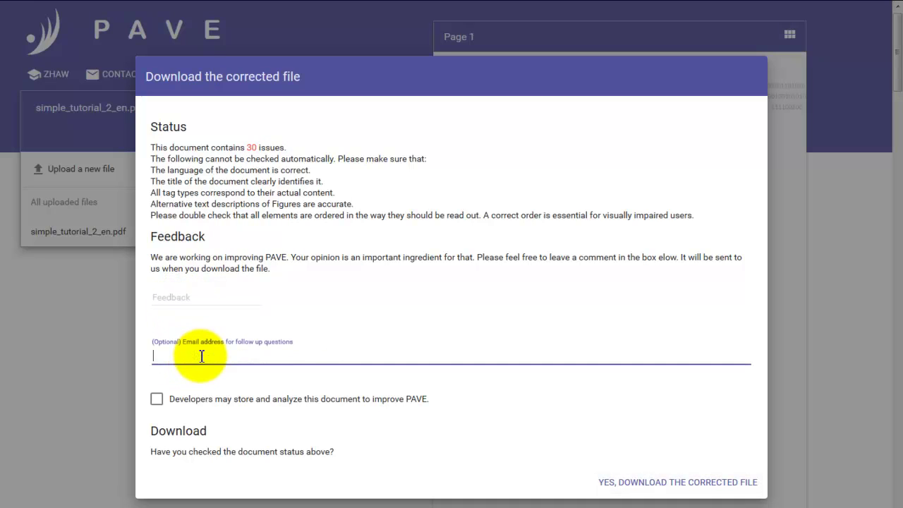
Step: Confirm the download and save simple_tutorial_2_en.pdf-correctedByPAVE.pdf to disk via Firefox
left_click(642, 492)
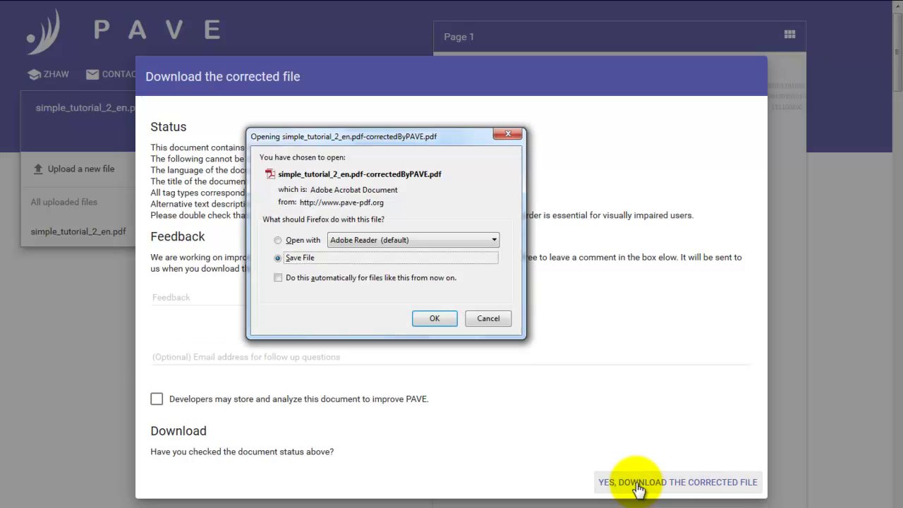
left_click(438, 318)
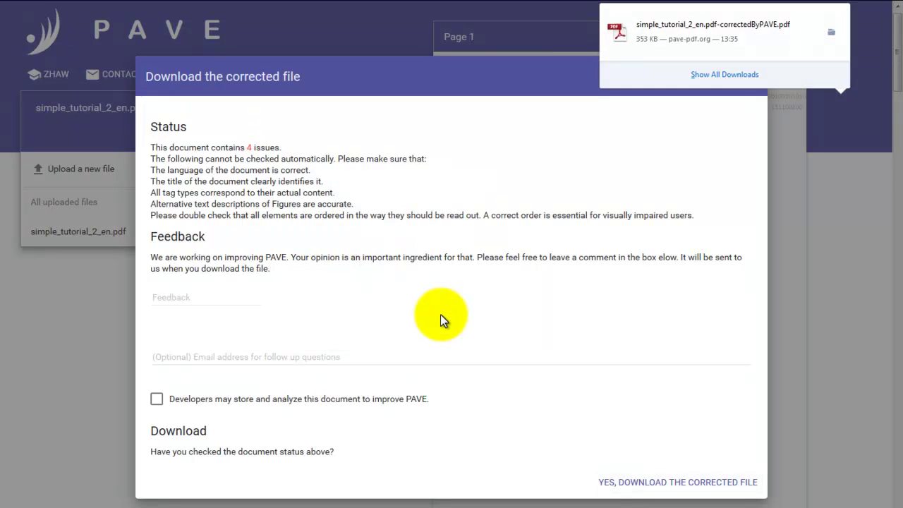